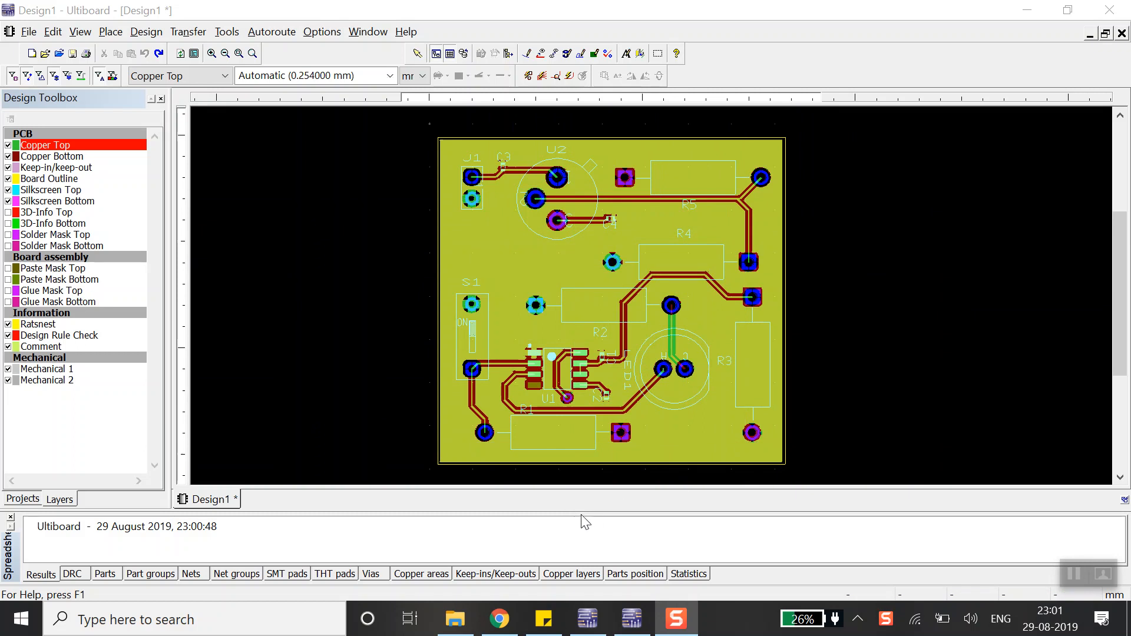
Switch to Multisim to bring up the Power(SC2) schematic
left_click_drag(584, 510, 584, 515)
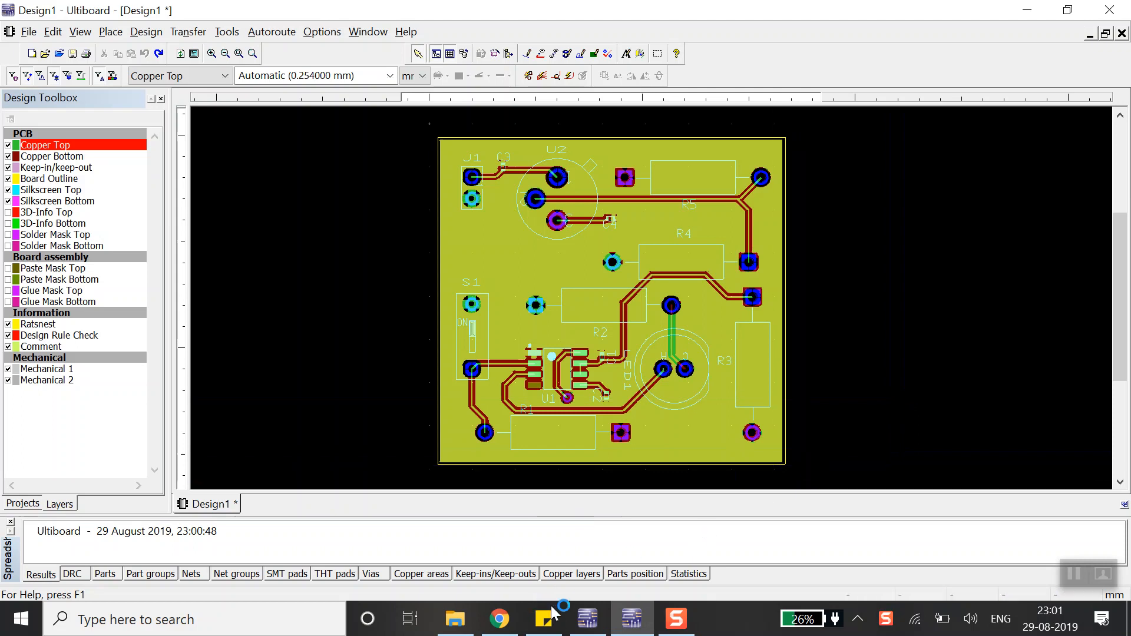
left_click(589, 619)
left_click(635, 622)
mouse_move(587, 626)
left_click(591, 620)
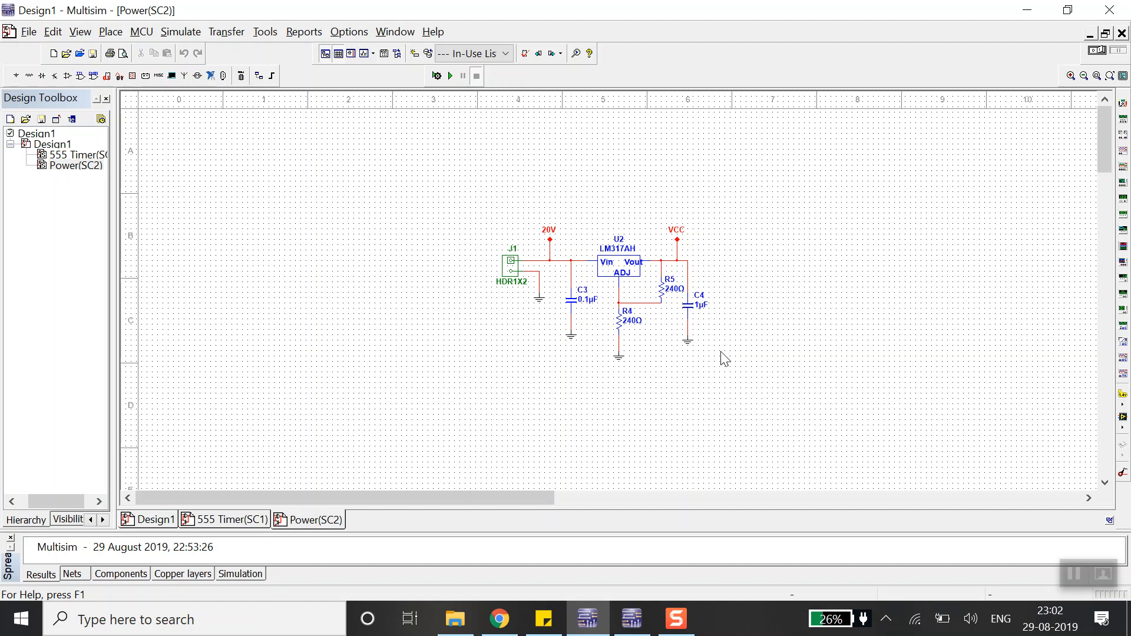
Duplicate capacitor C4 with its ground symbol, place the copy beside the original, and wire its upper terminal to the VCC line
left_click_drag(721, 352, 681, 300)
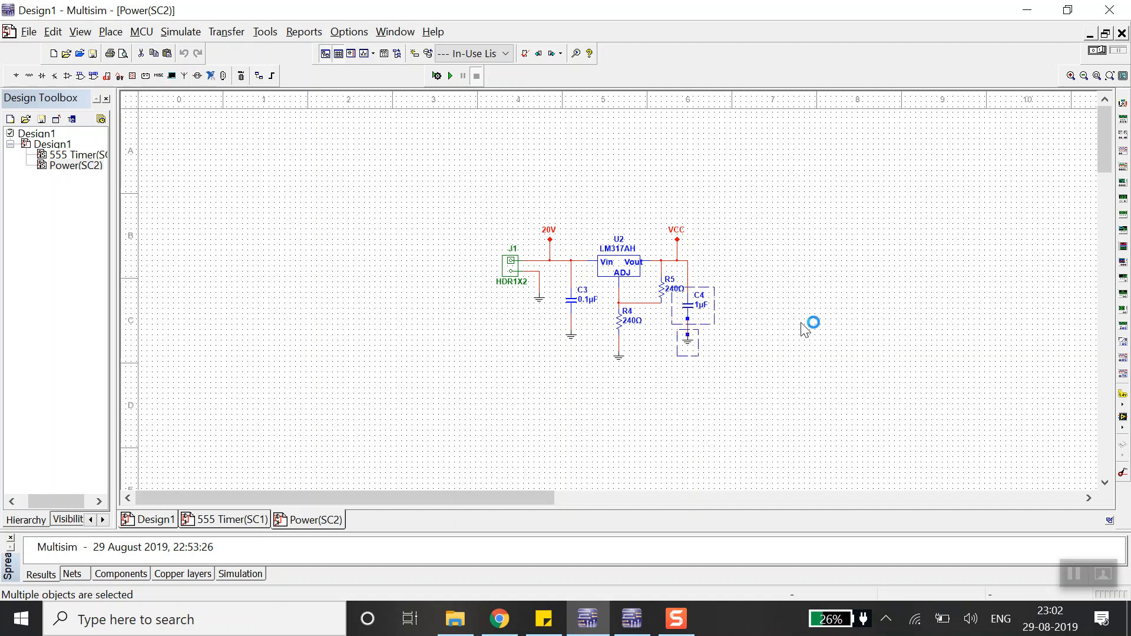
key("ctrl+v")
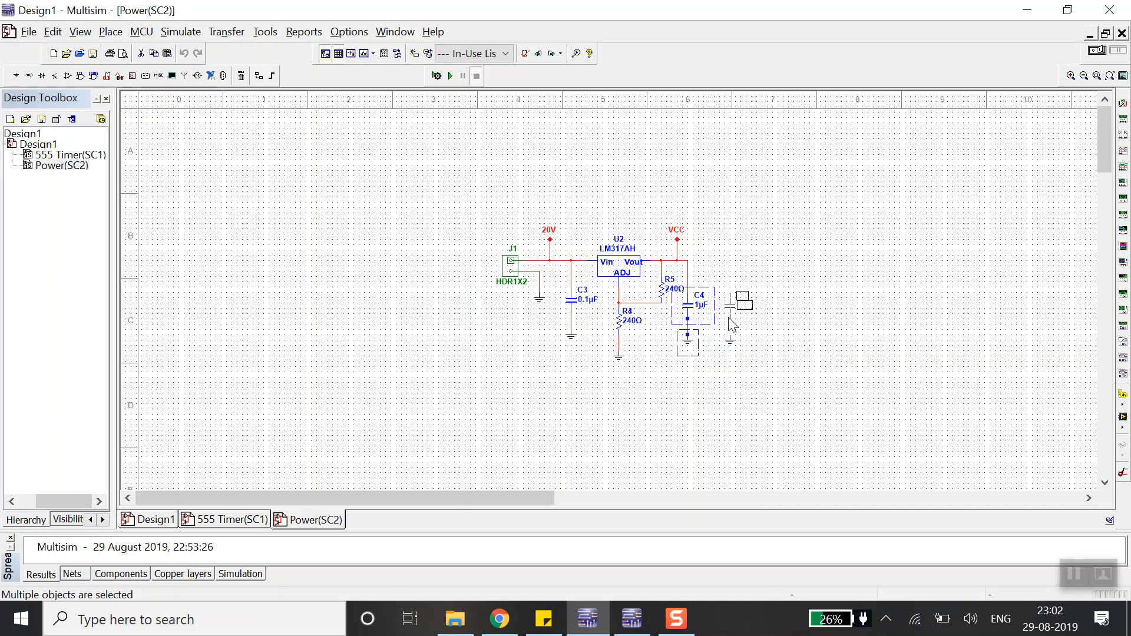
left_click(729, 313)
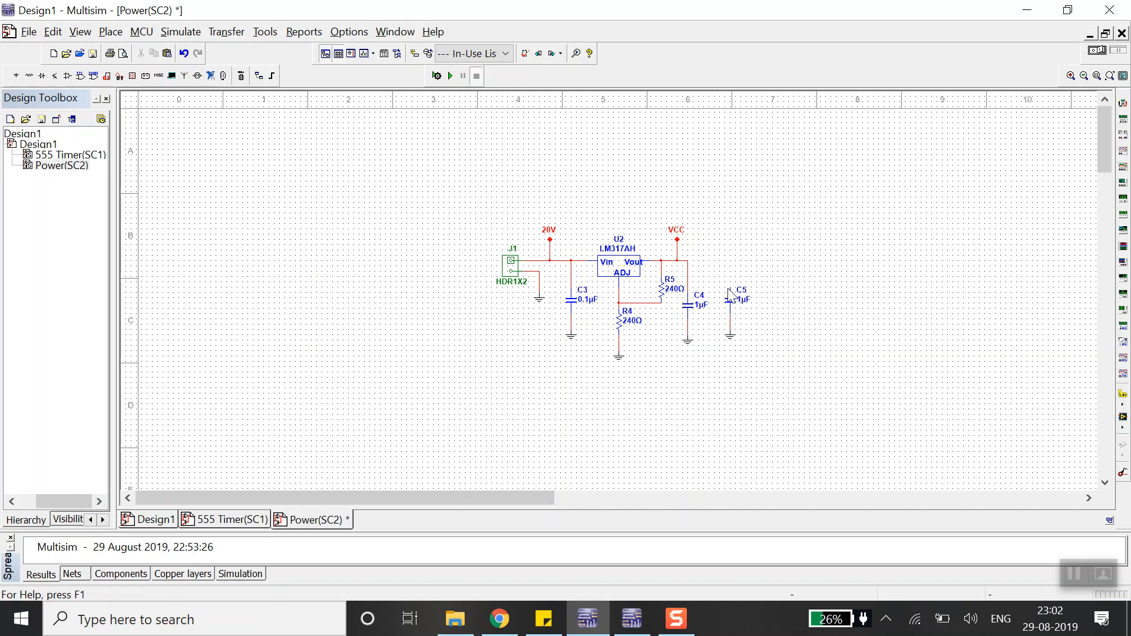
left_click(691, 262)
Forward annotate the schematic to Ultiboard 13.0, replacing the existing Design1 netlist file, and apply the listed layout changes
left_click(632, 618)
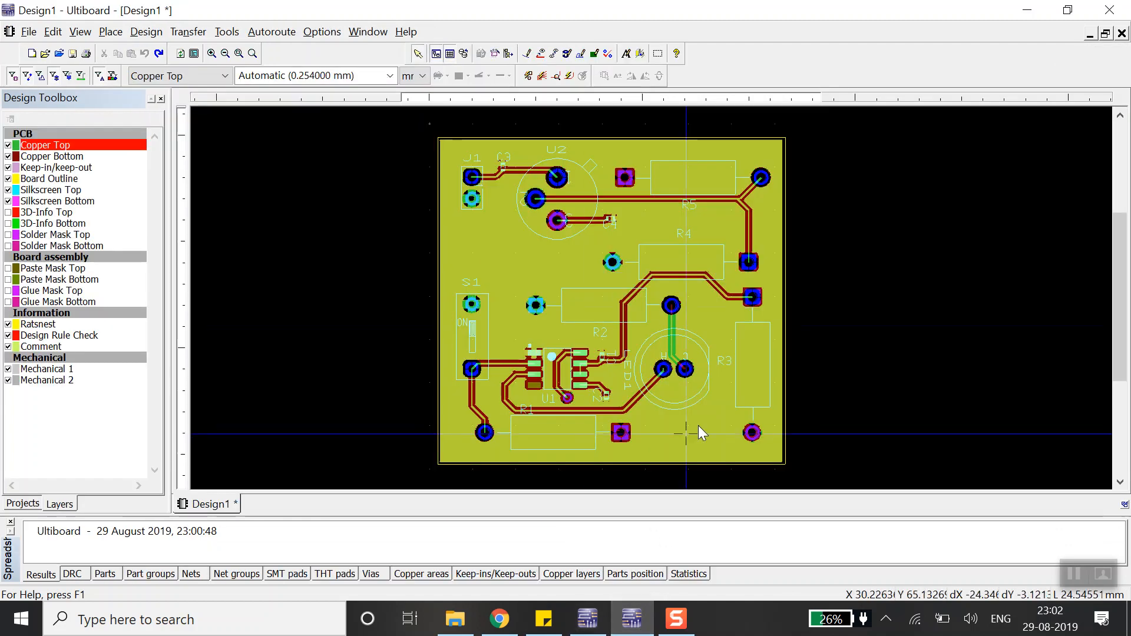
left_click(587, 619)
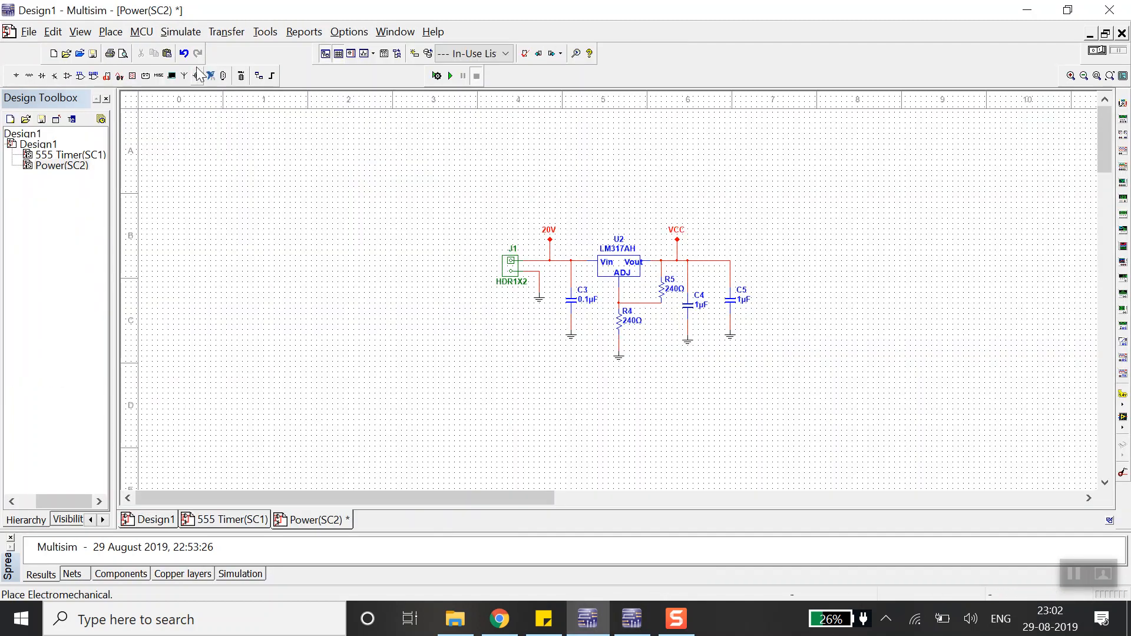
left_click(230, 33)
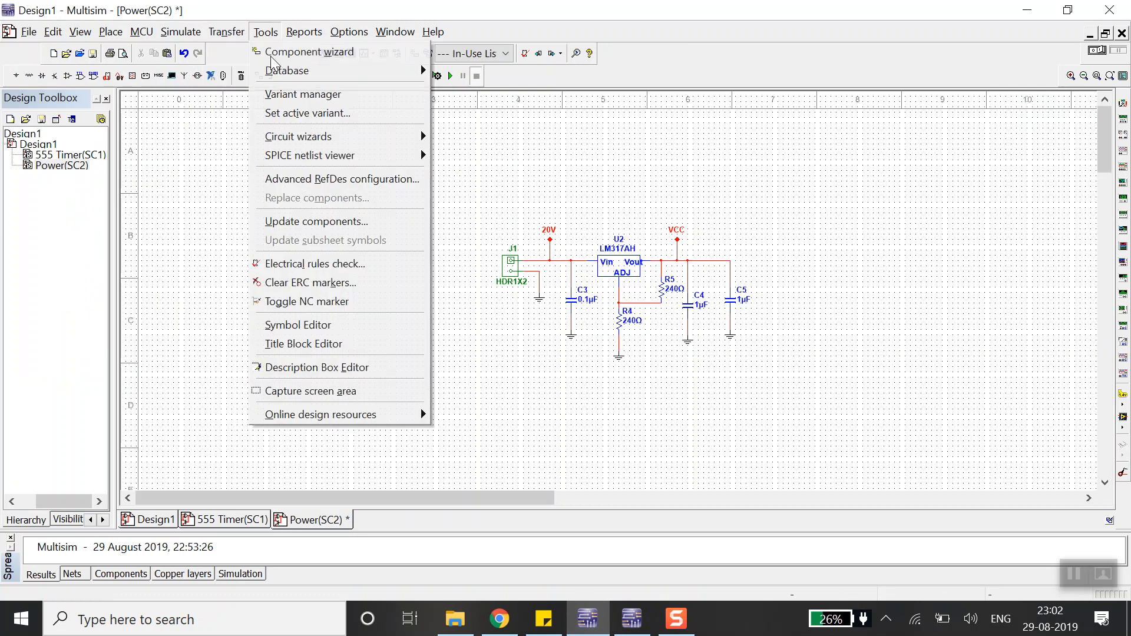
mouse_move(241, 58)
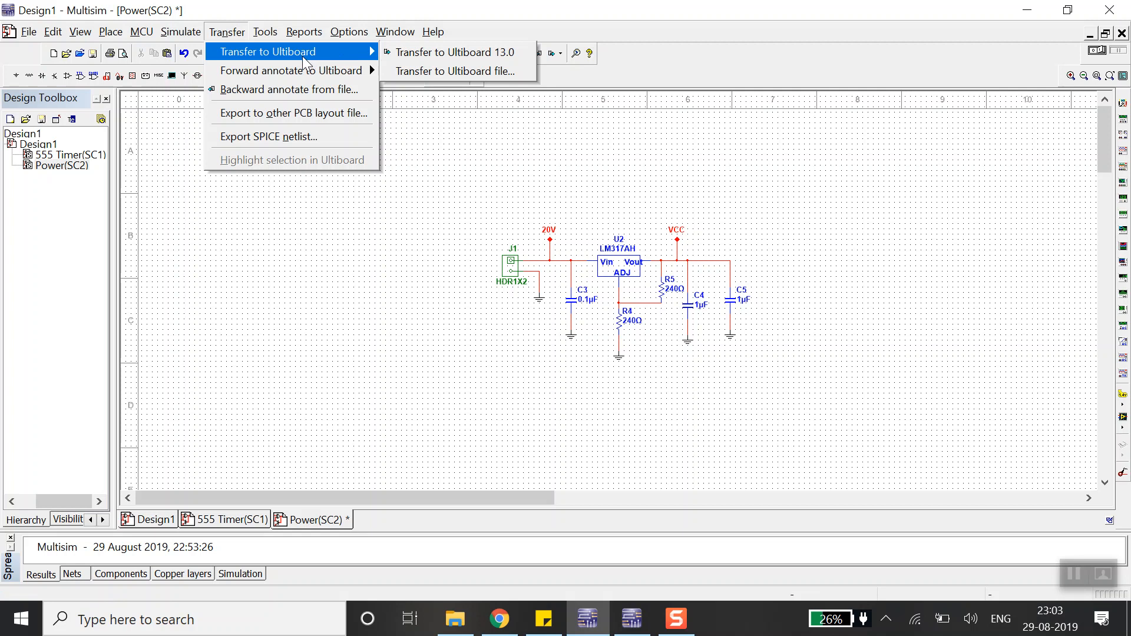
mouse_move(309, 72)
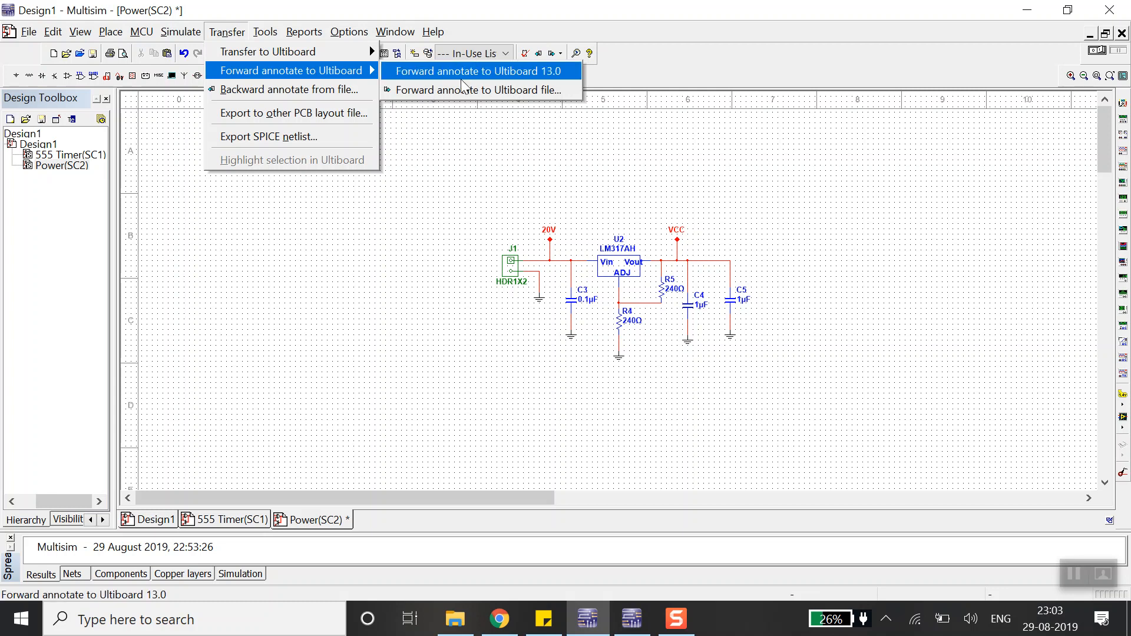
left_click(507, 82)
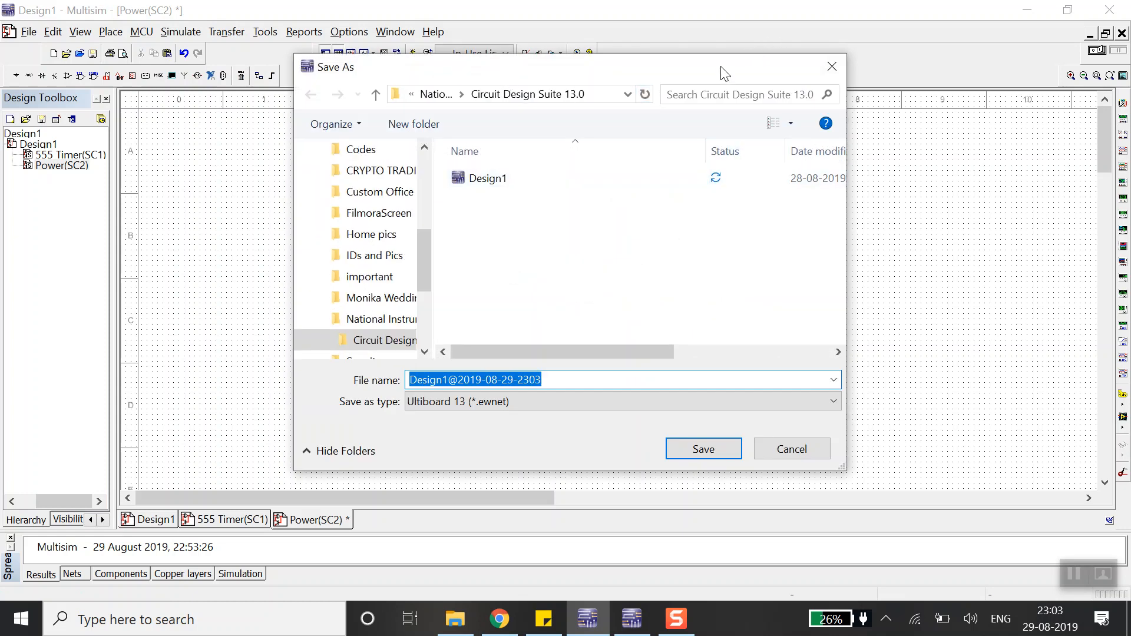
left_click_drag(724, 73, 744, 68)
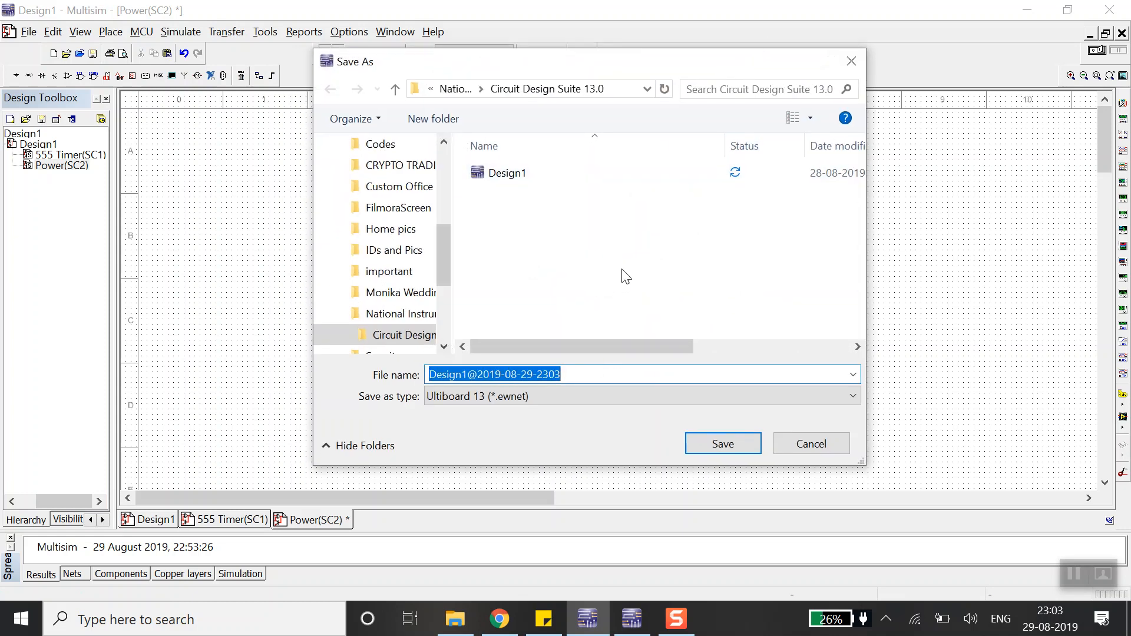
left_click(528, 179)
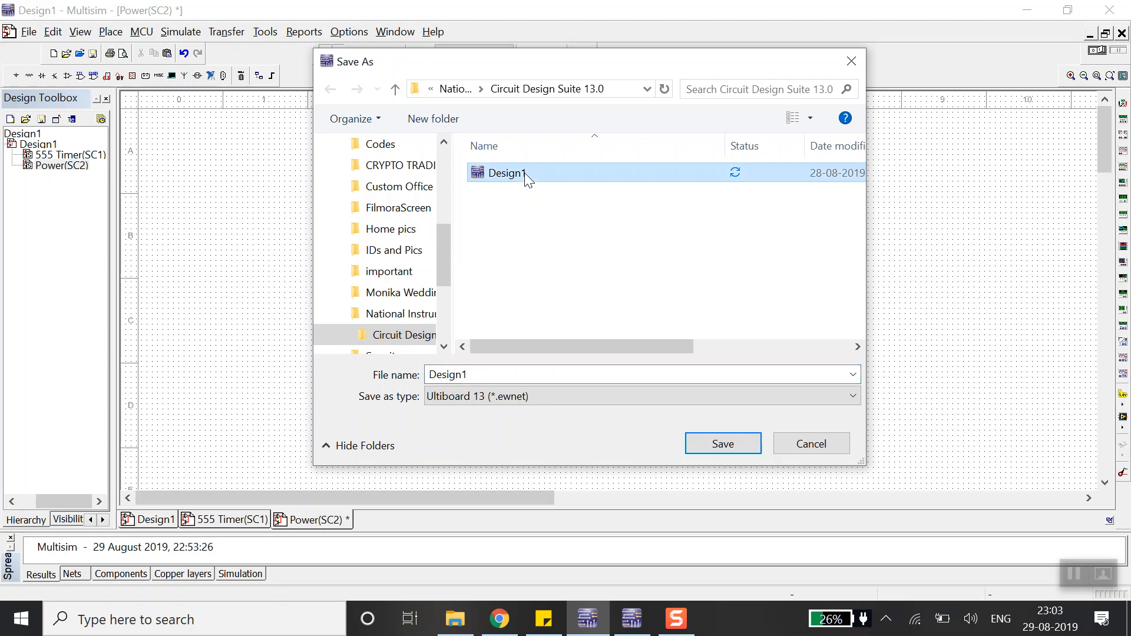
left_click(725, 446)
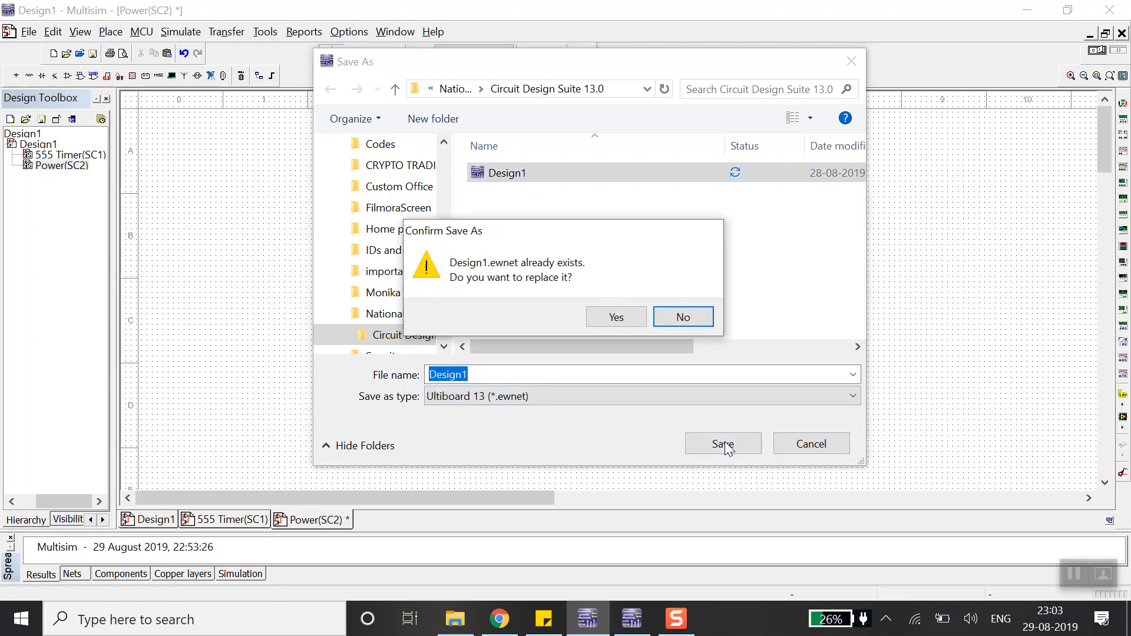
left_click(612, 317)
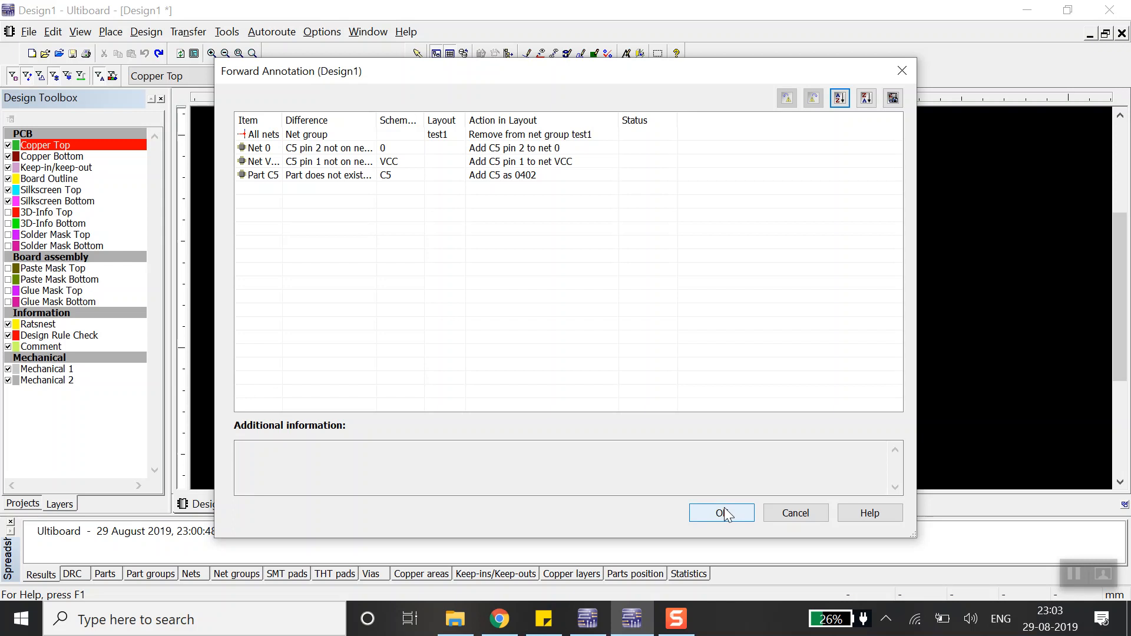
left_click(724, 513)
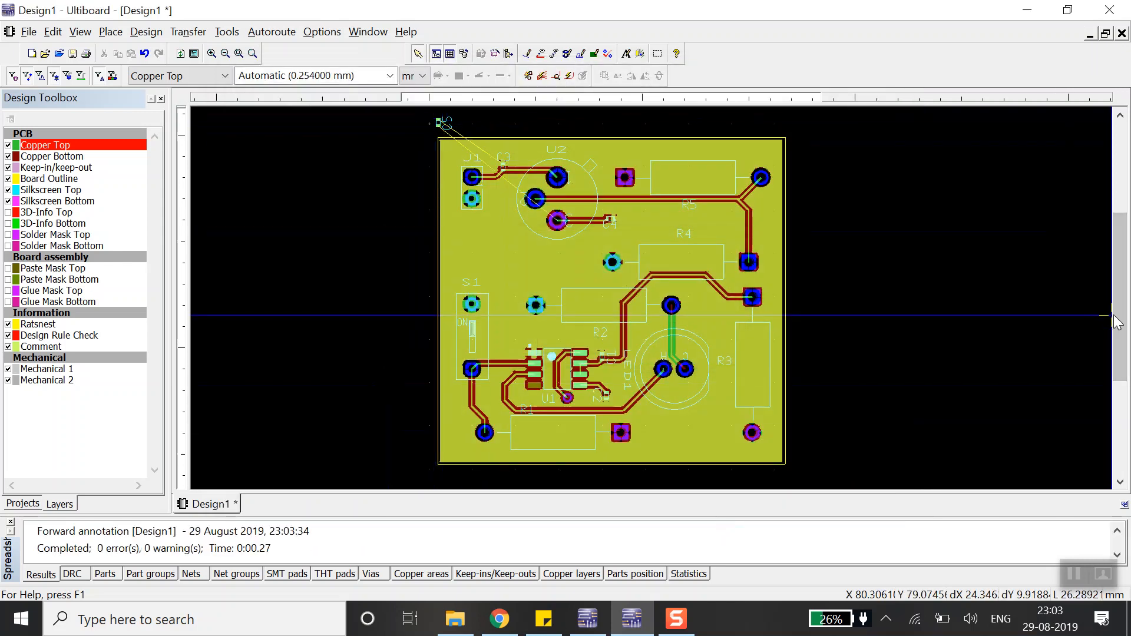
Move capacitor C5 from outside the board outline to a spot just below and to the right of C4
scroll(1123, 325, "up", 1)
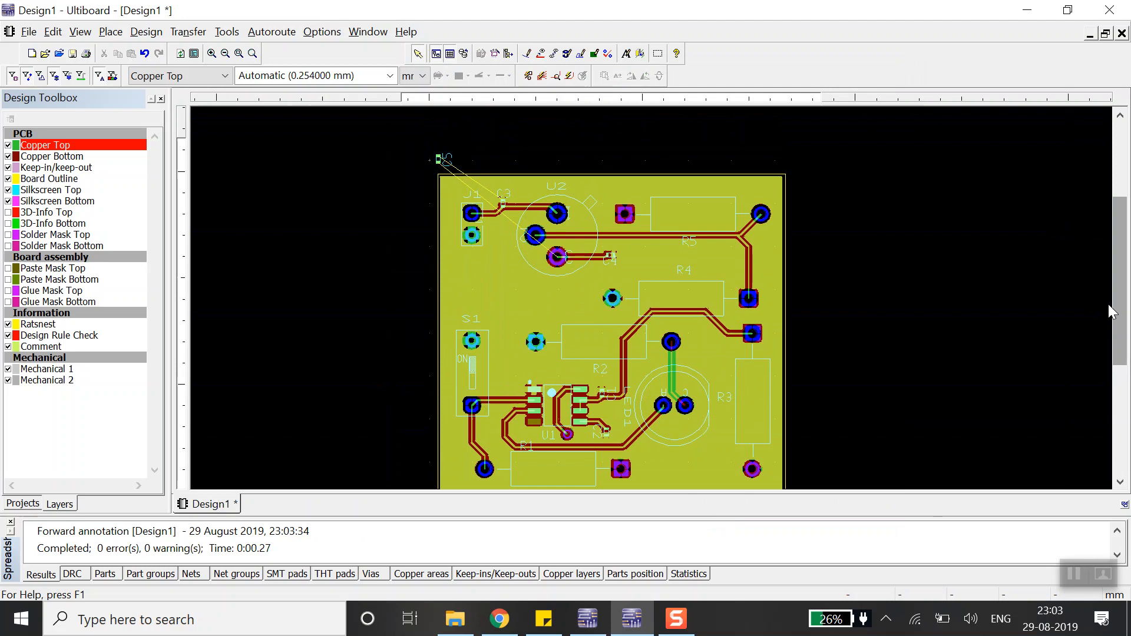
left_click(413, 162)
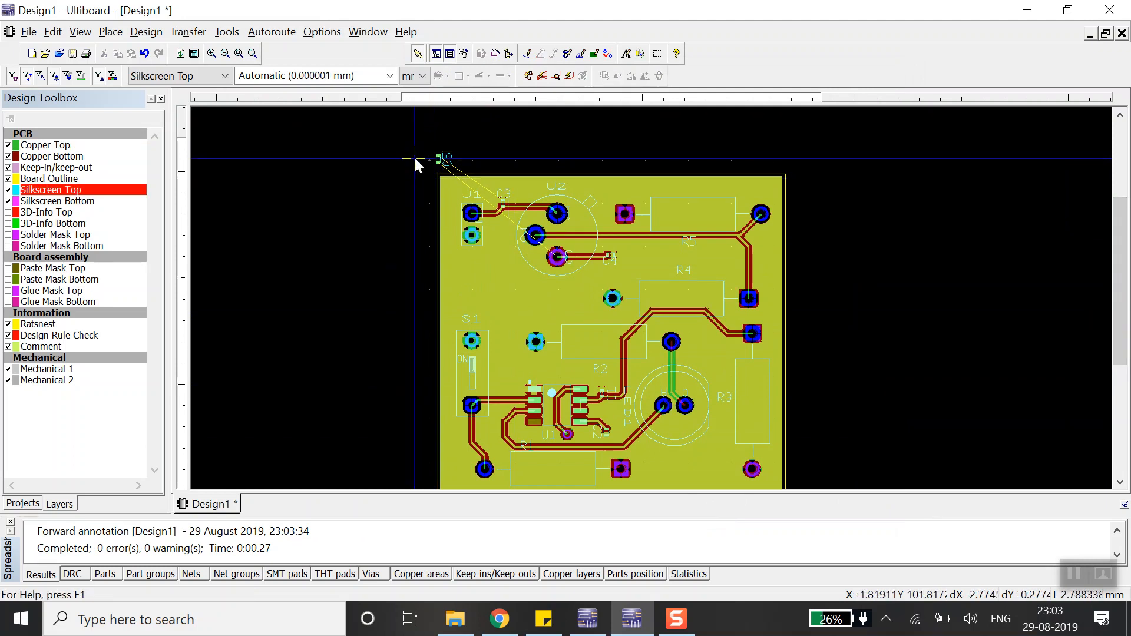
left_click_drag(437, 159, 631, 270)
left_click(842, 257)
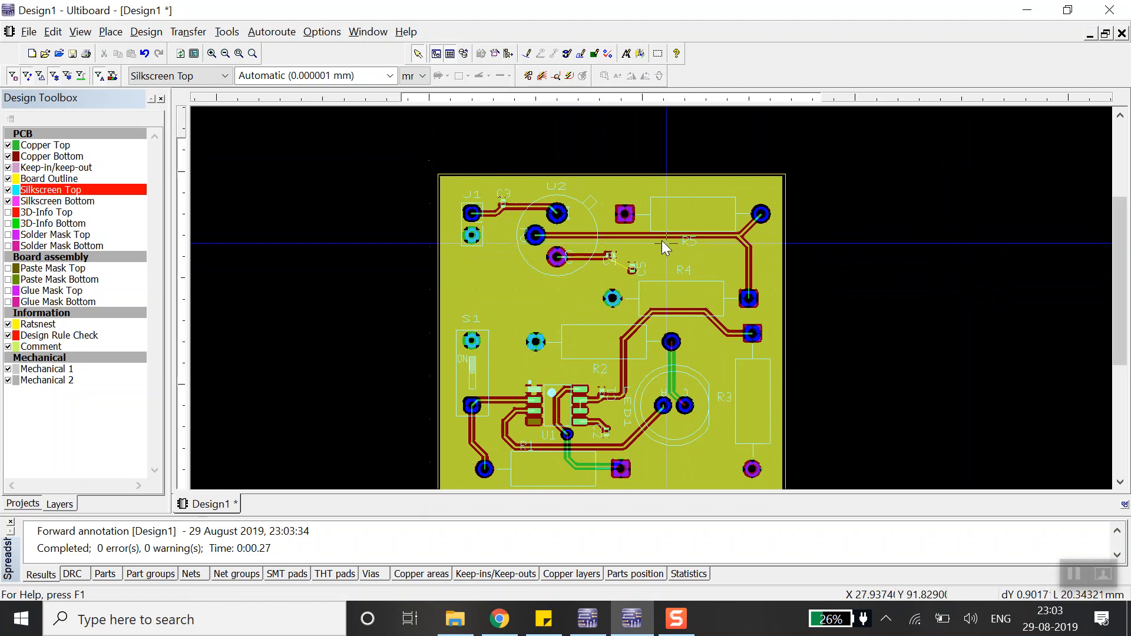
Move the C4 label to the right of its part, then rotate C5 clockwise and place it directly below C4
scroll(652, 303, "up", 2)
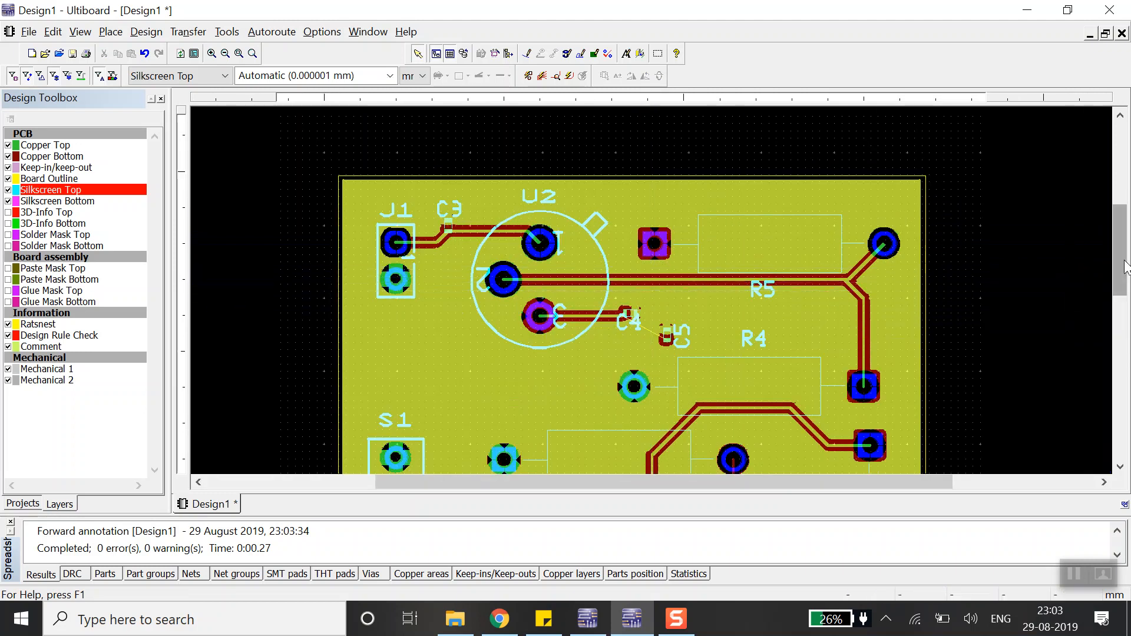
scroll(1126, 266, "down", 2)
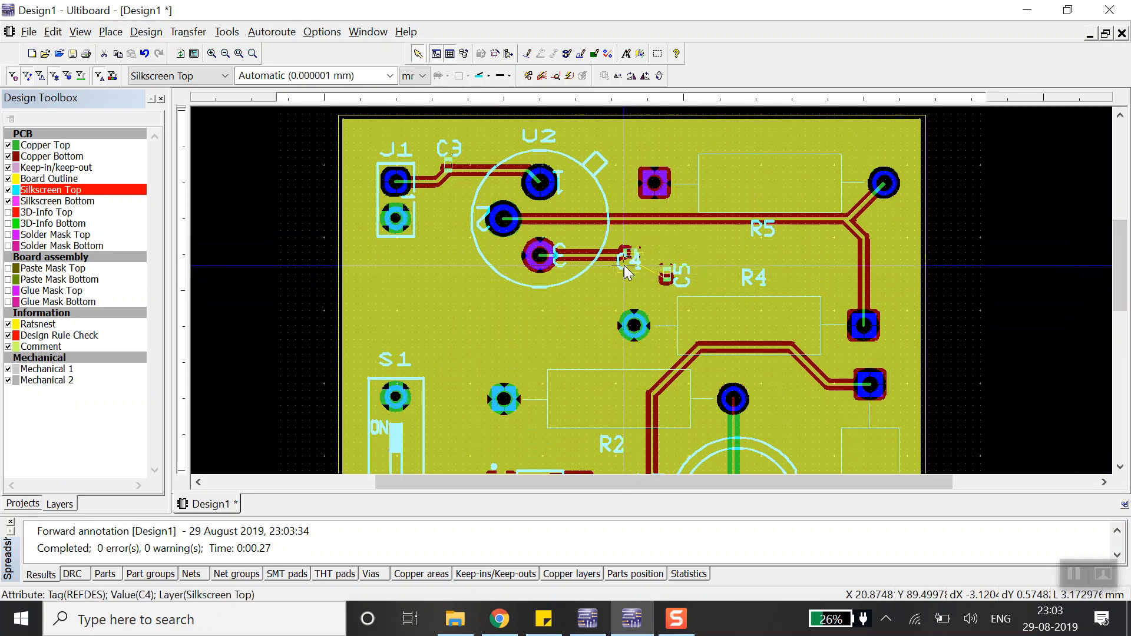
left_click_drag(623, 265, 652, 249)
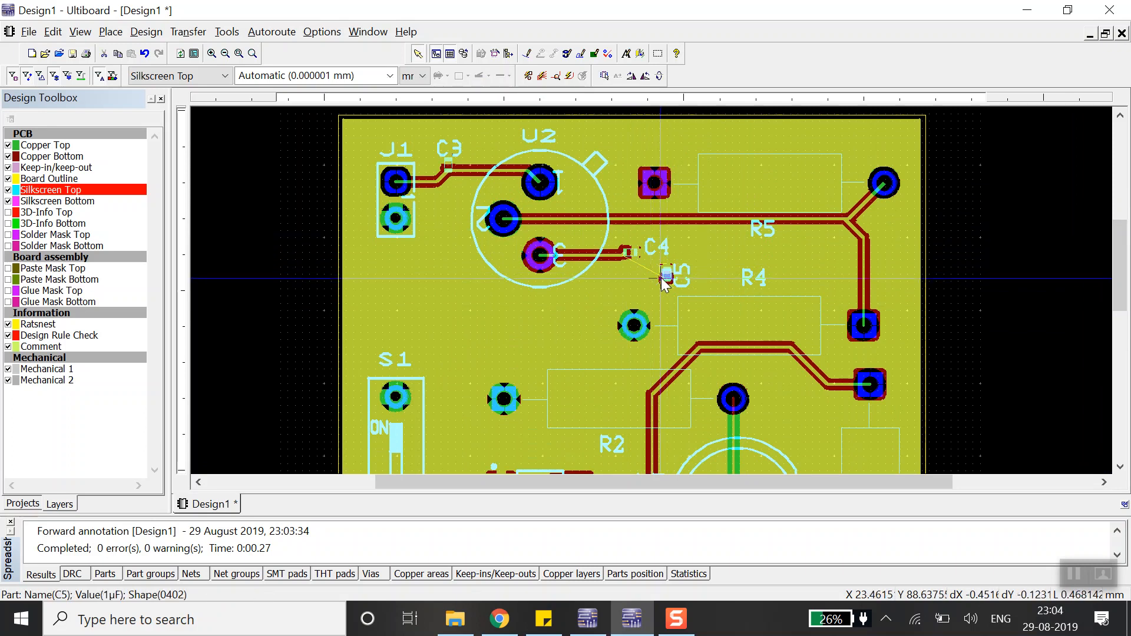
key("ctrl+r")
left_click_drag(661, 278, 632, 284)
left_click(681, 266)
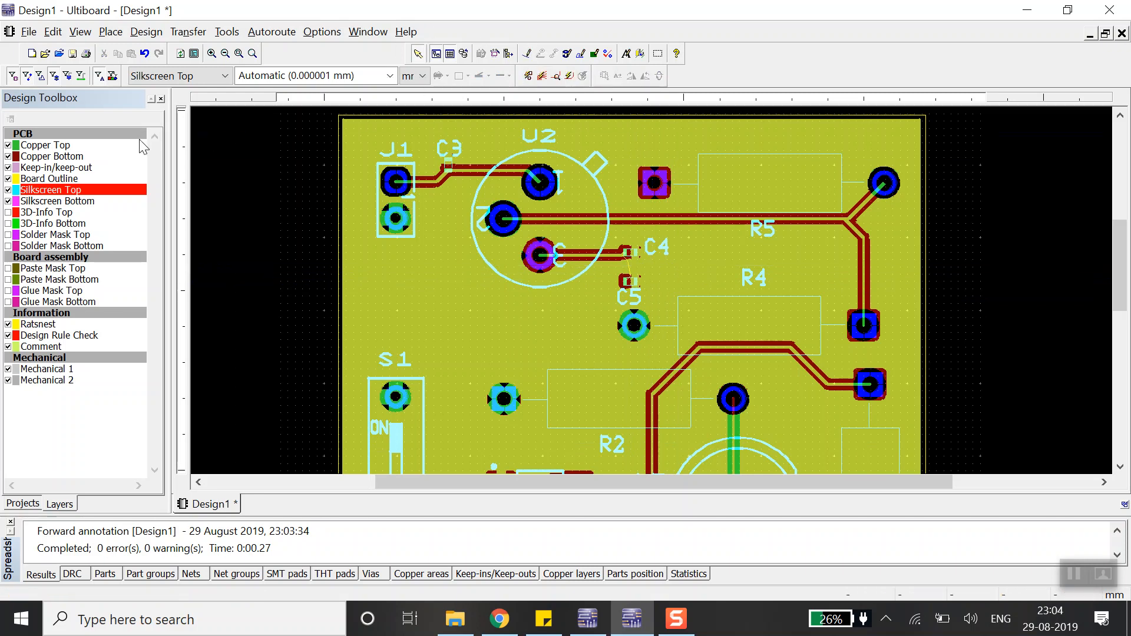
On the Copper Top layer, draw a line from C4's left VCC pad down to C5's left pad, and save the design
left_click(54, 146)
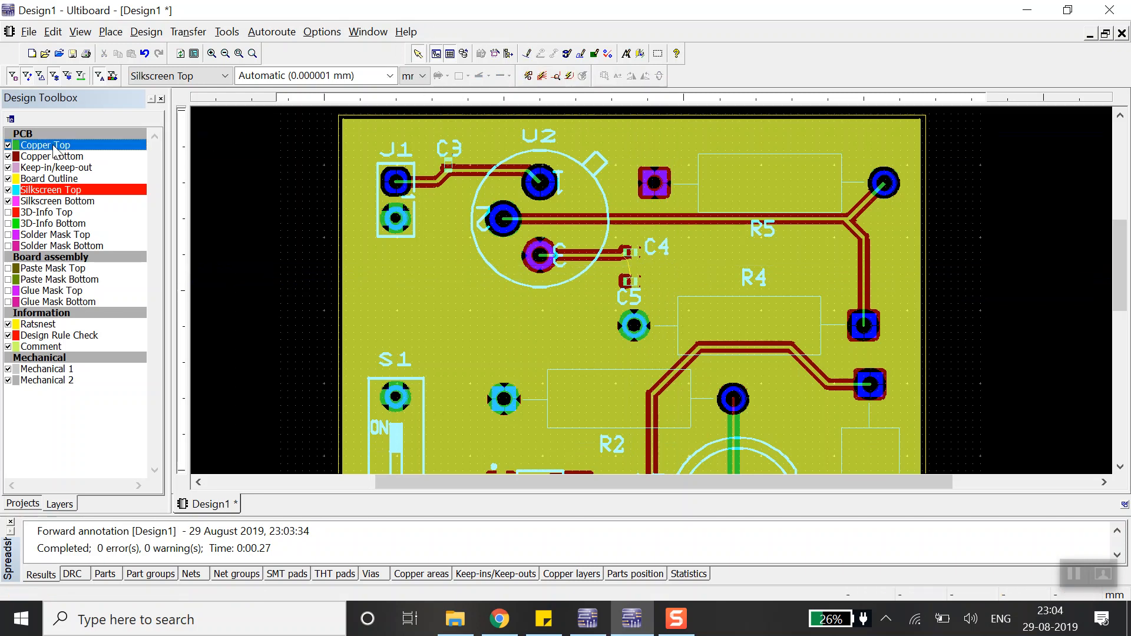
double_click(54, 148)
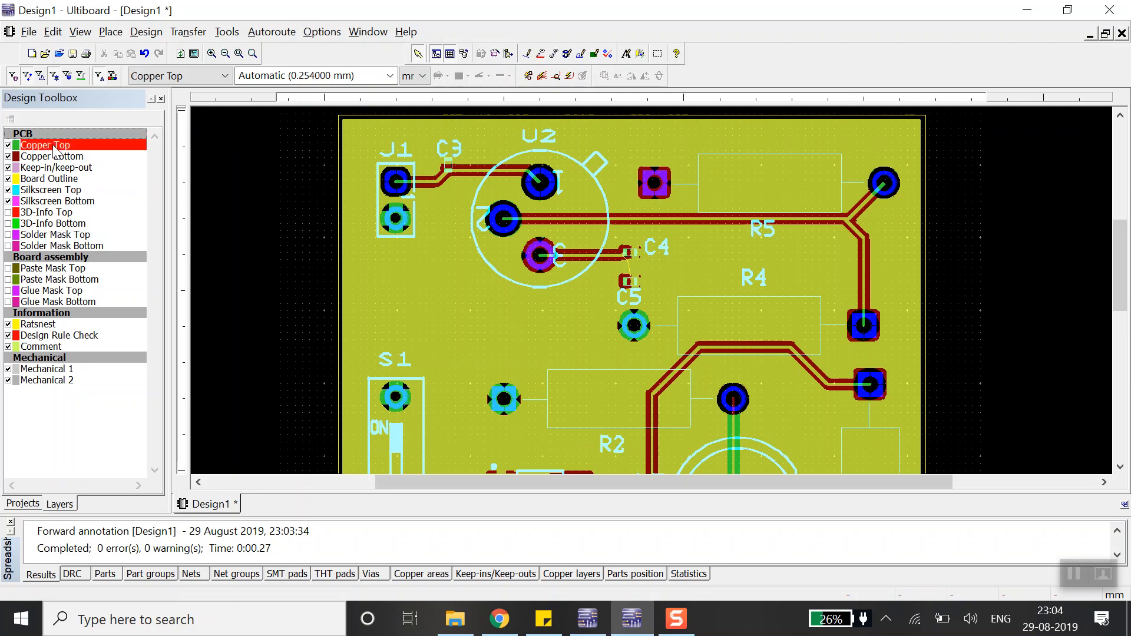
left_click(528, 59)
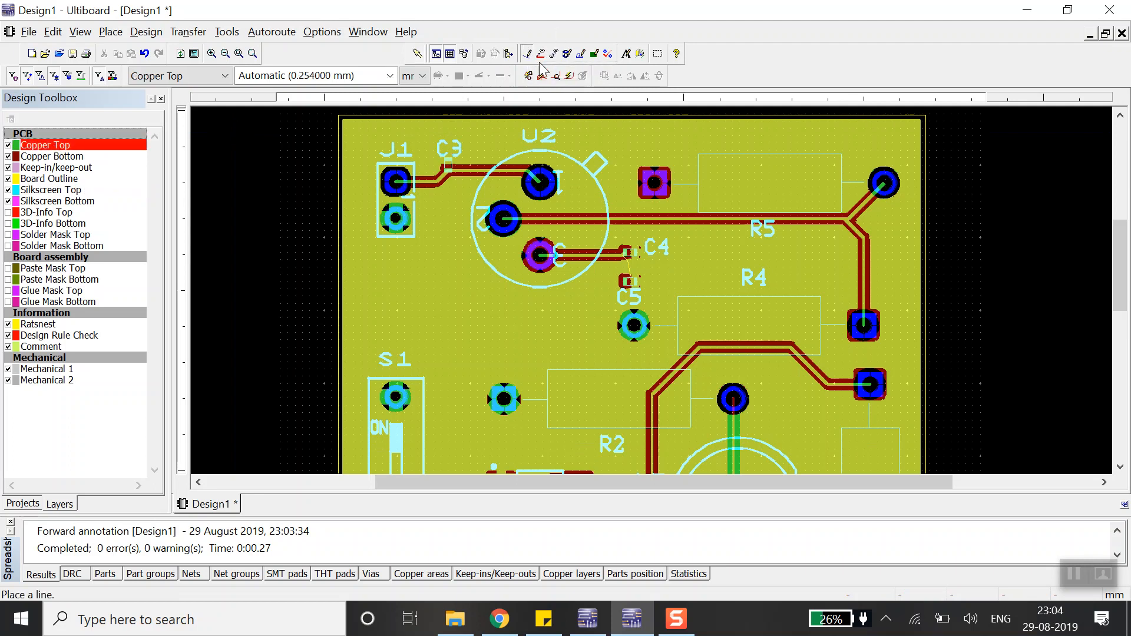
left_click(628, 254)
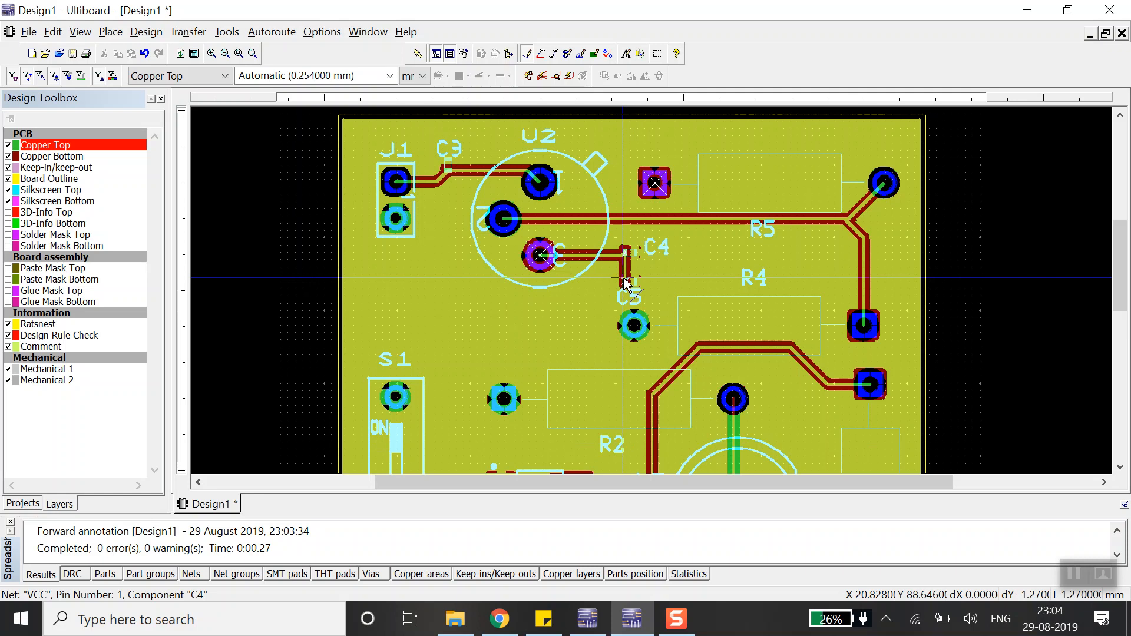
left_click(625, 281)
key("Escape")
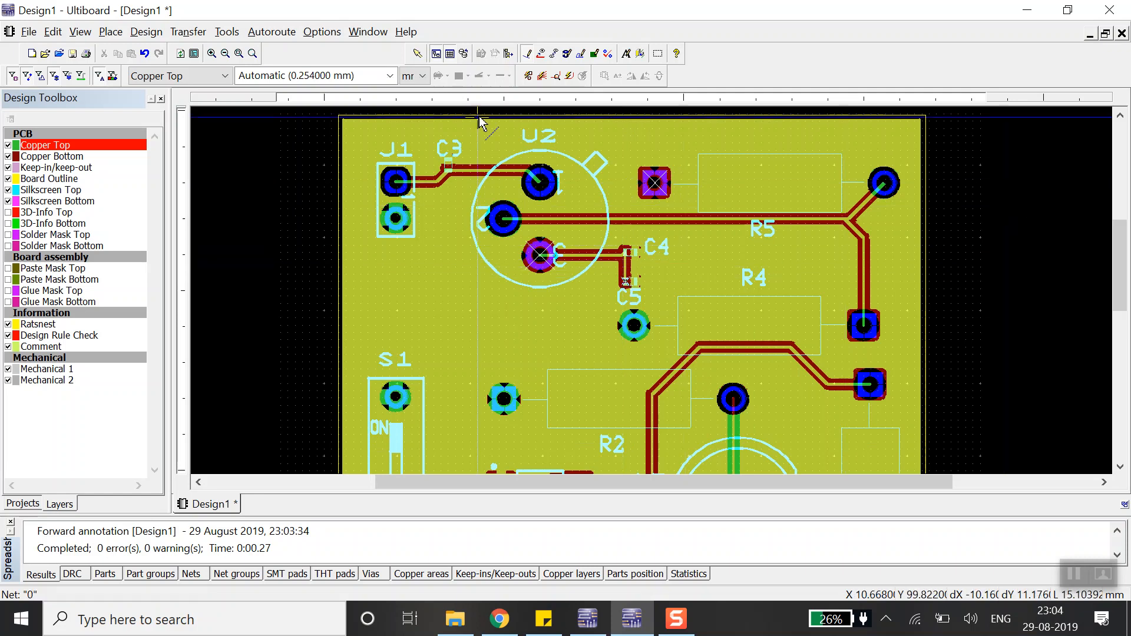
left_click(73, 54)
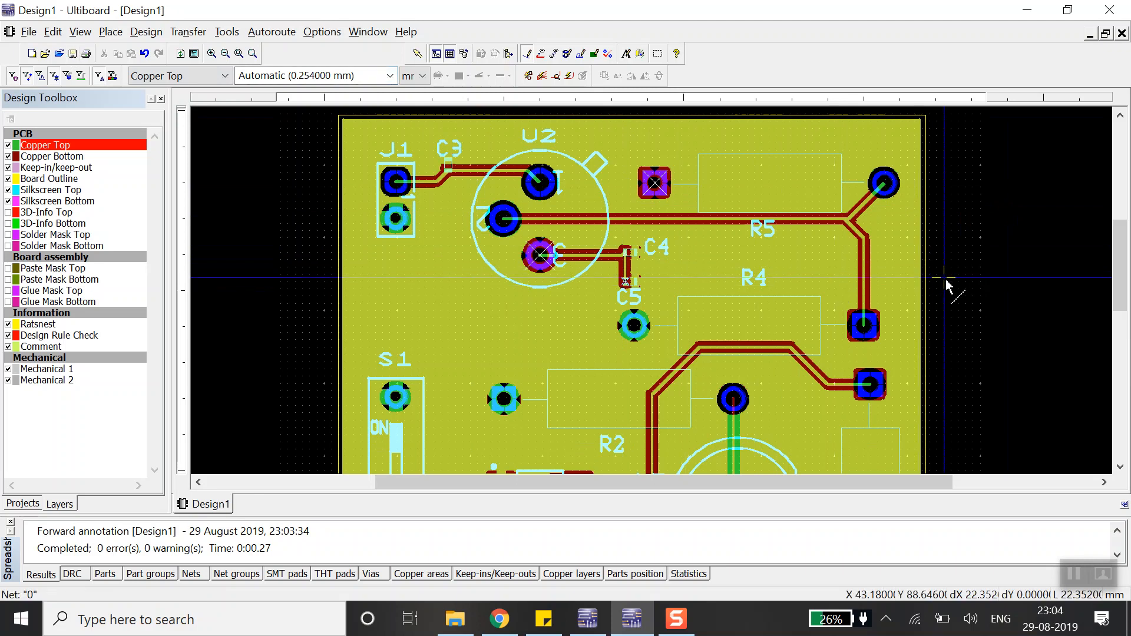
Leave line drawing with the whole board in view and run a connectivity check on all nets
scroll(944, 281, "down", 1)
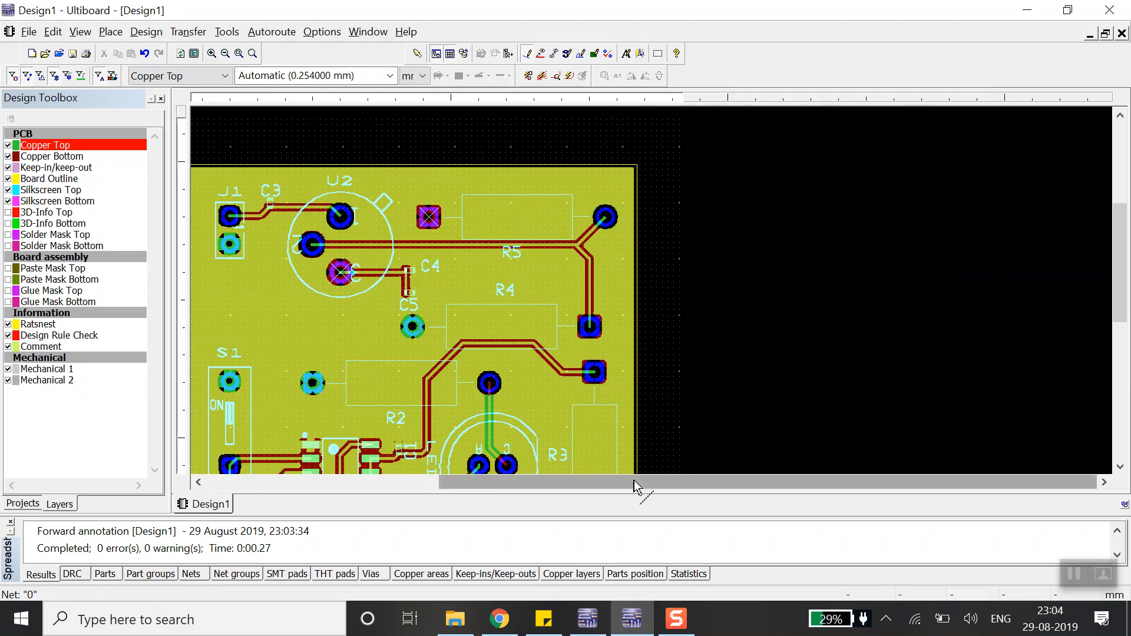
left_click_drag(634, 485, 464, 510)
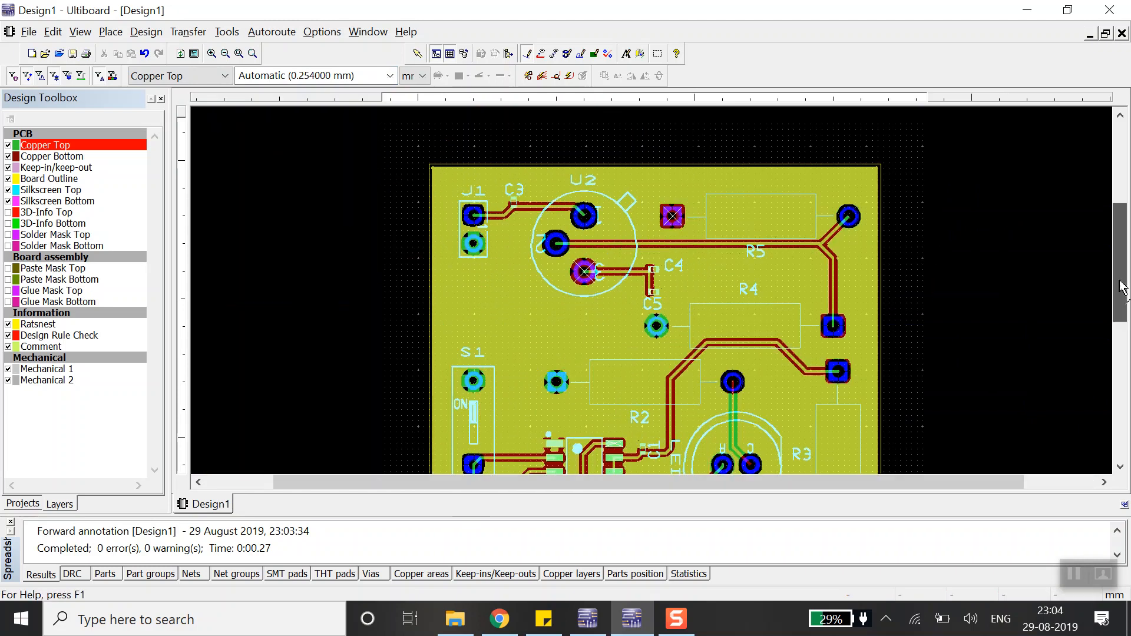
left_click_drag(1119, 278, 1119, 309)
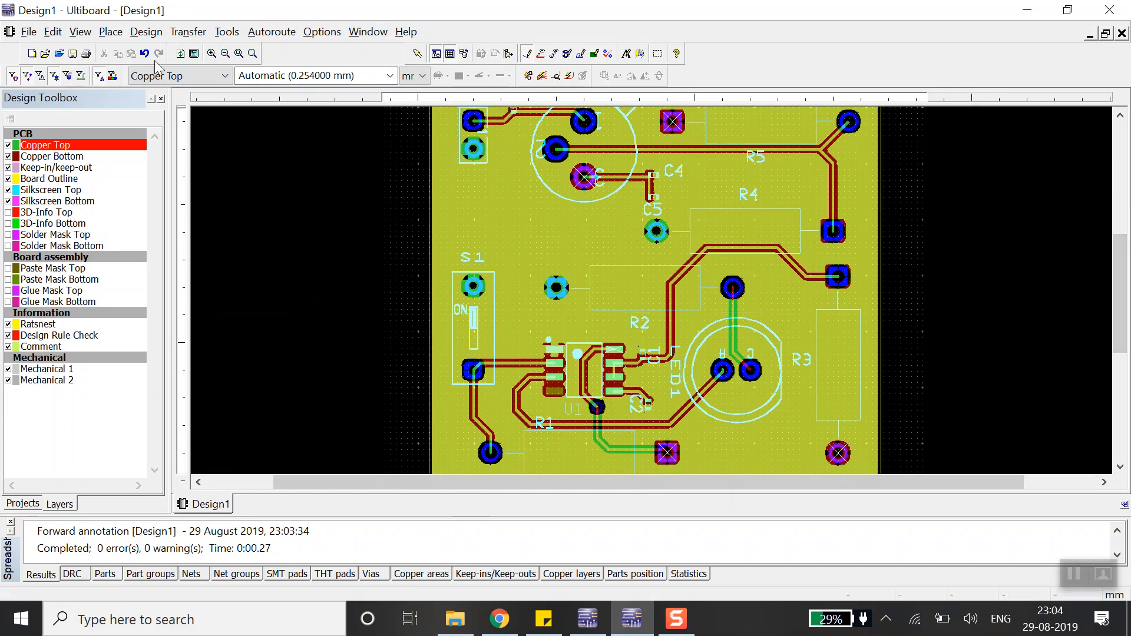
left_click(237, 54)
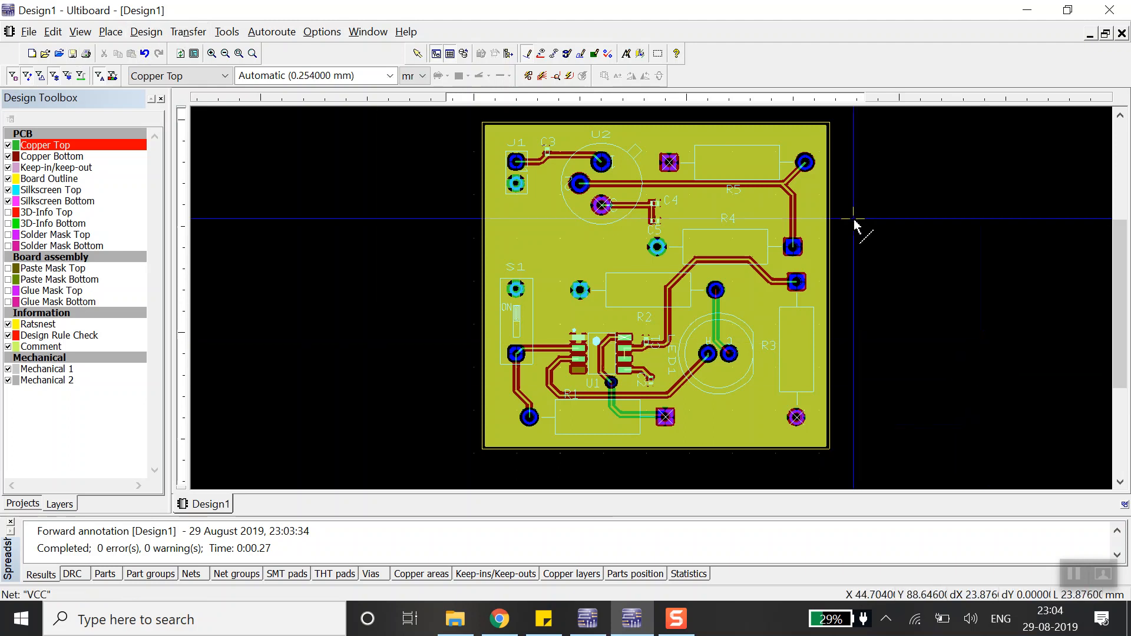
key("Escape")
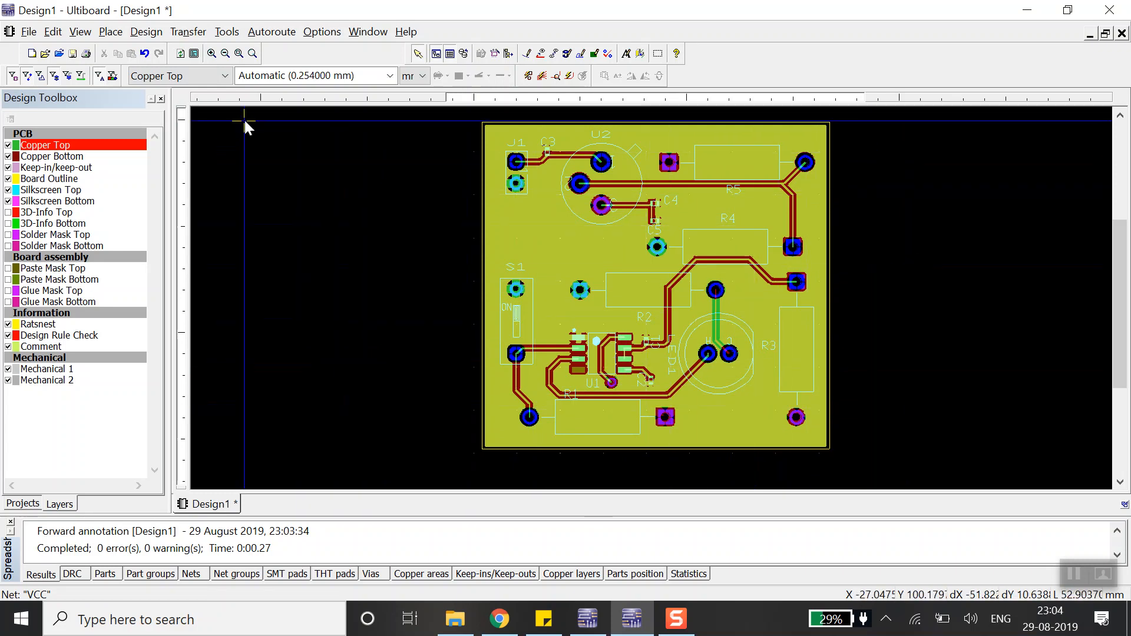
left_click(142, 32)
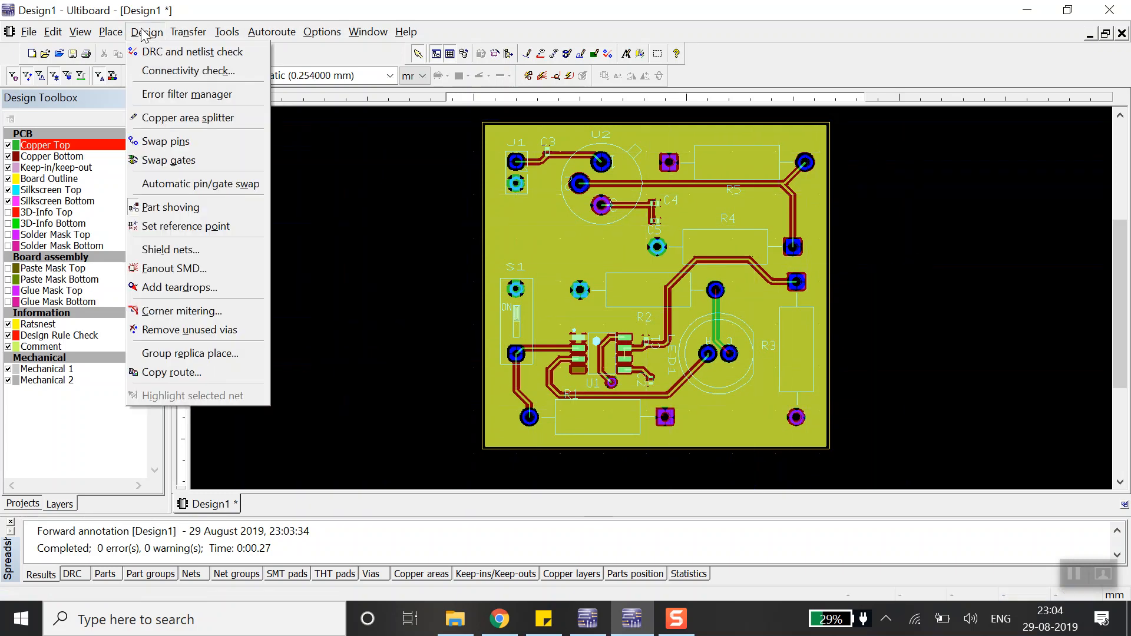
left_click(175, 71)
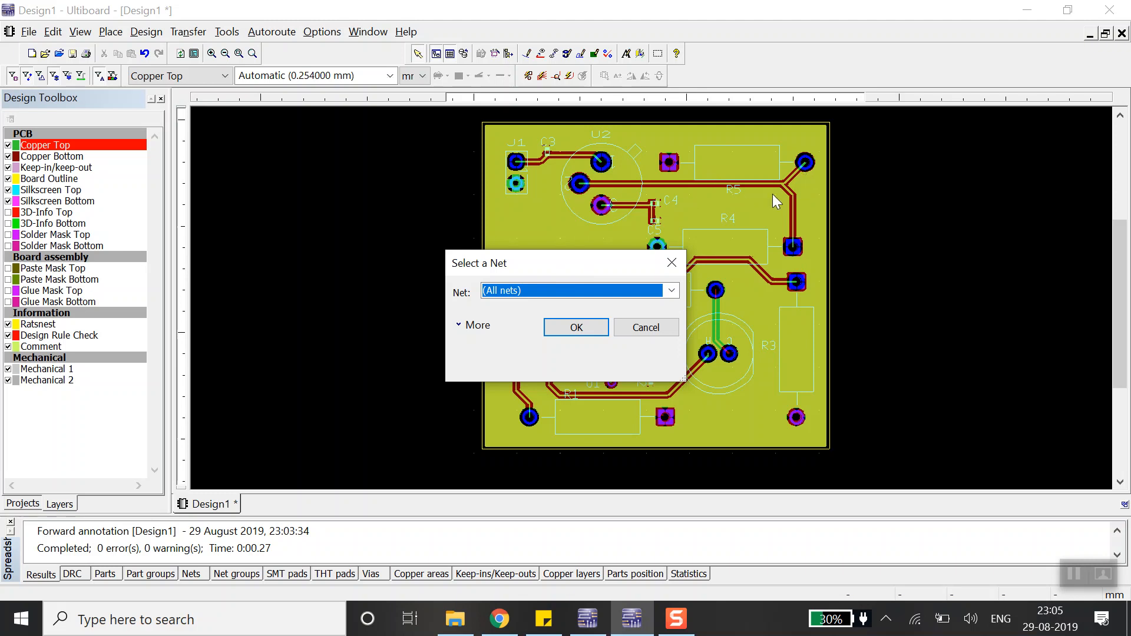
left_click(572, 332)
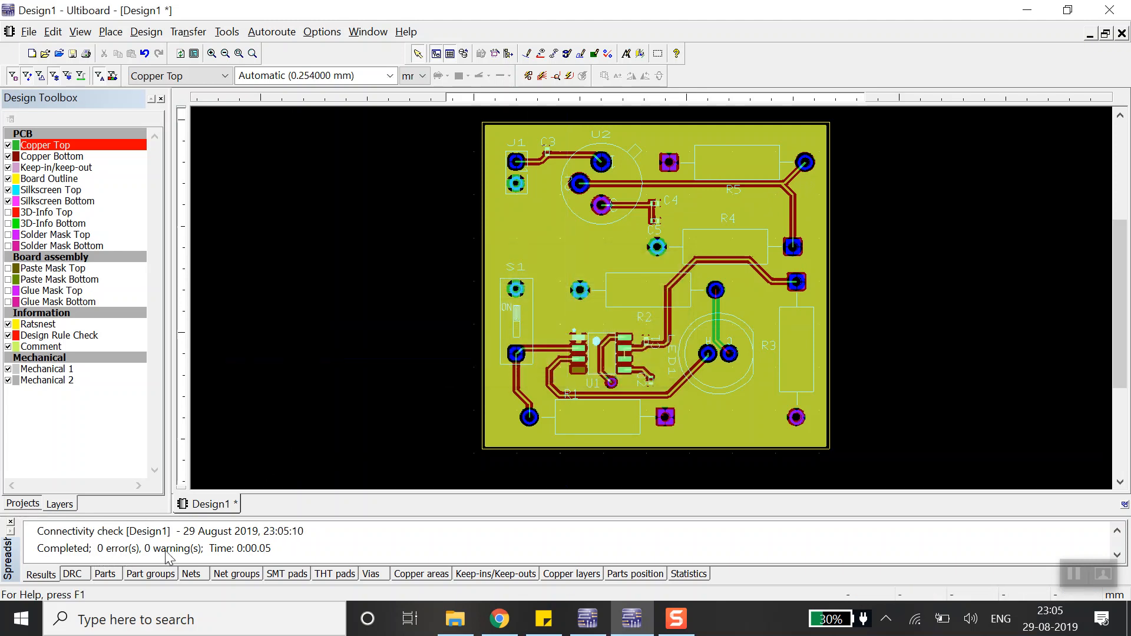
Delete the diagonal trace segment between S1 and R1, then recheck connectivity on all nets and locate the reported error on the board
key("Delete")
left_click(524, 397)
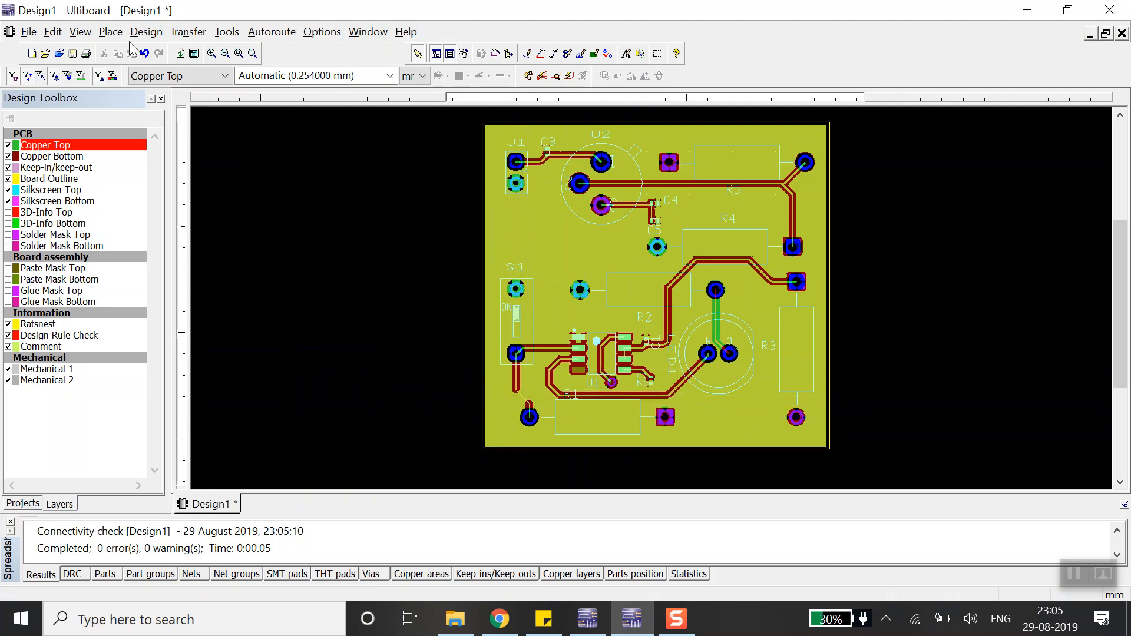
left_click(146, 31)
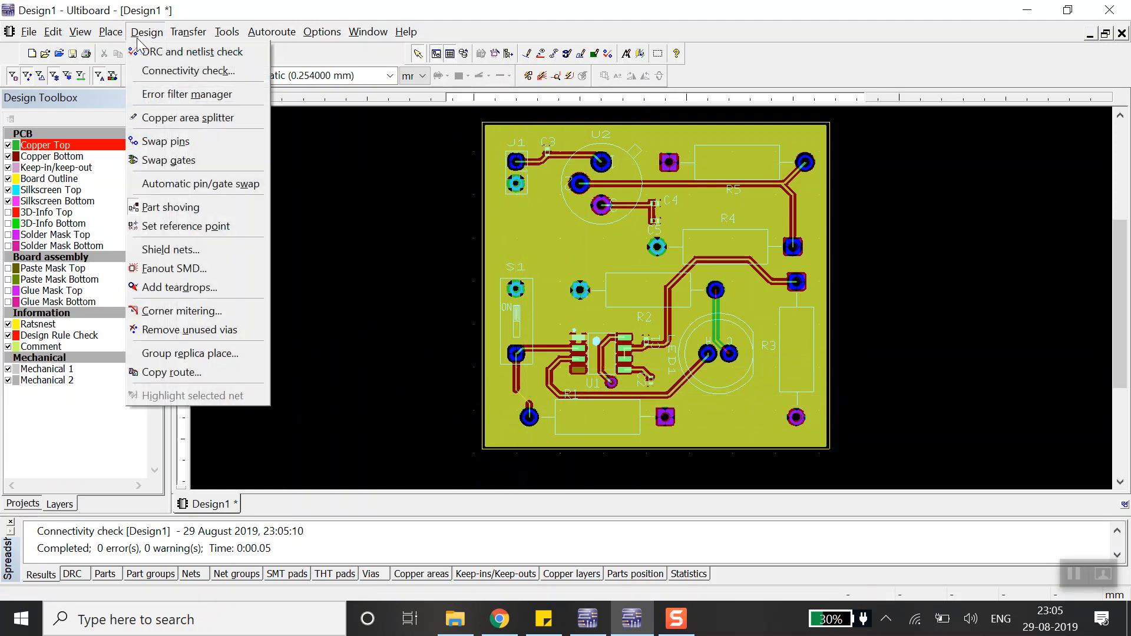
left_click(172, 71)
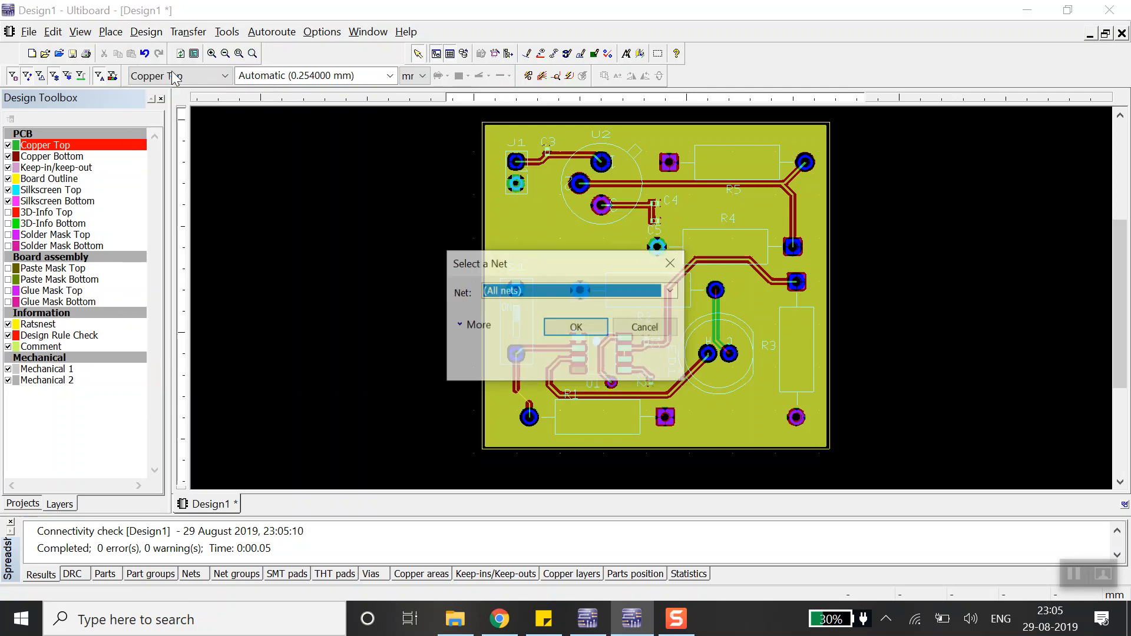
left_click(562, 328)
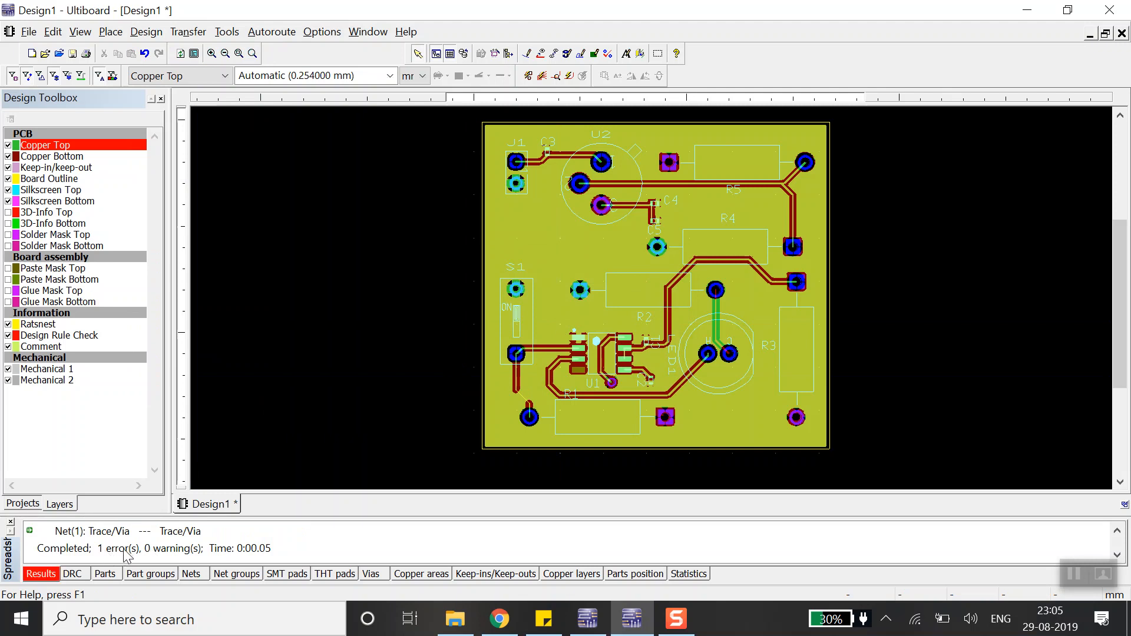
double_click(93, 532)
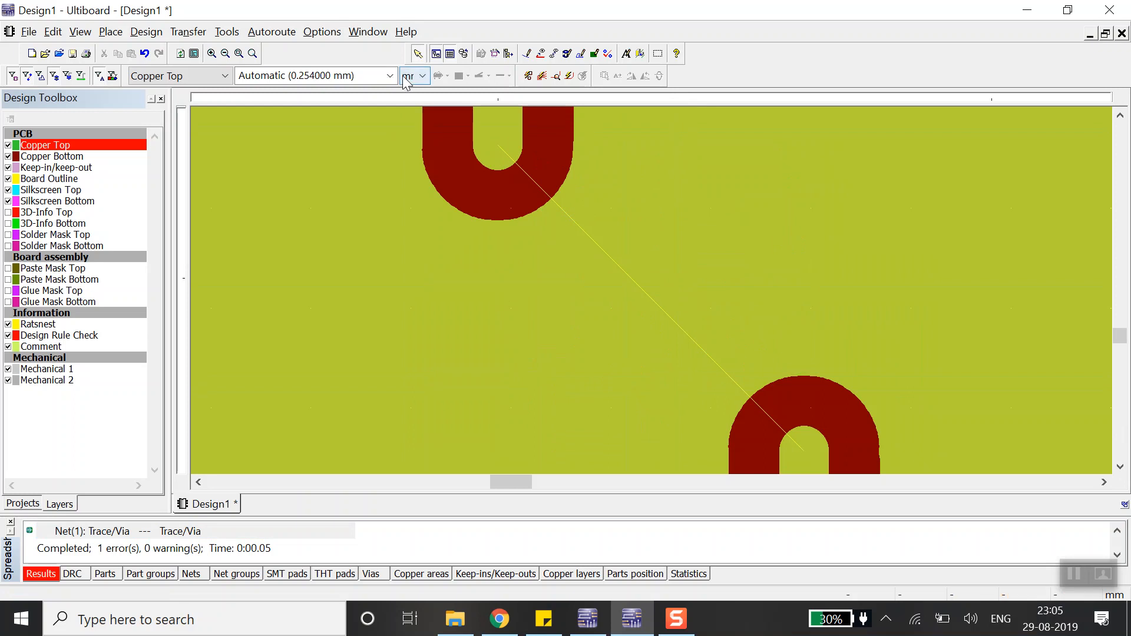
Undo the deletion of the trace segment between S1 and R1 and rerun the connectivity check on all nets
left_click(229, 58)
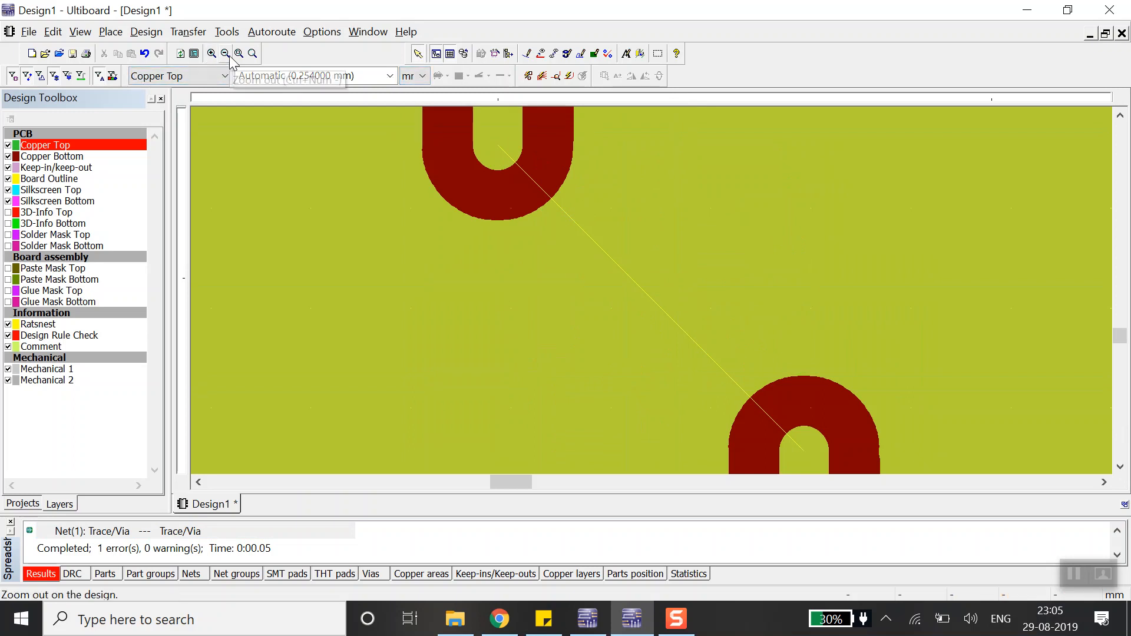
left_click(230, 58)
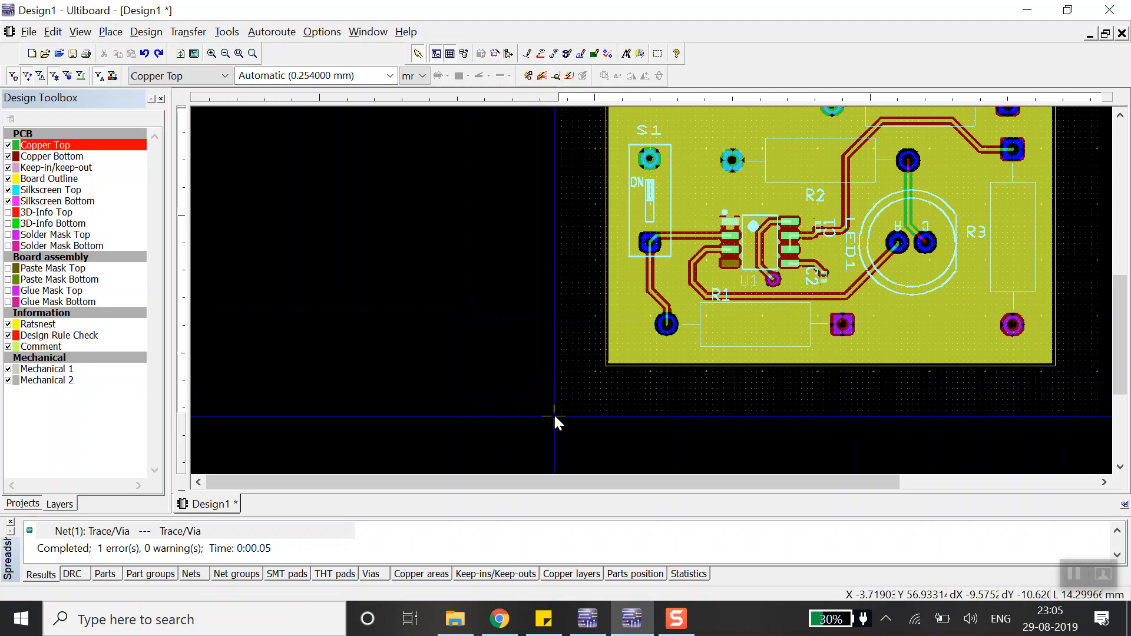
left_click(154, 34)
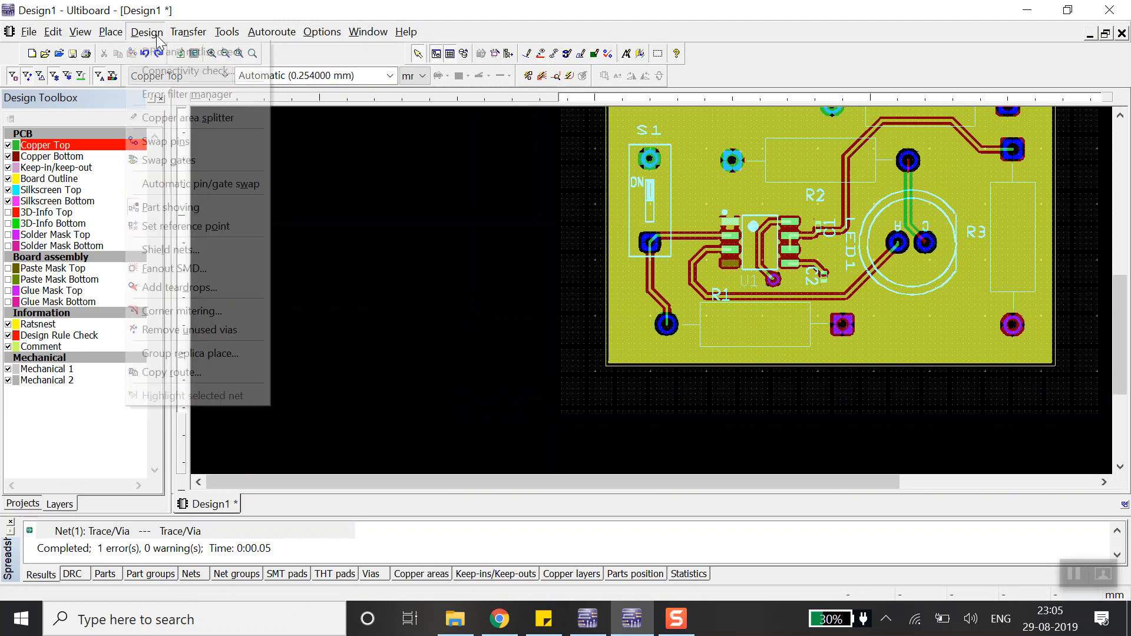
left_click(172, 67)
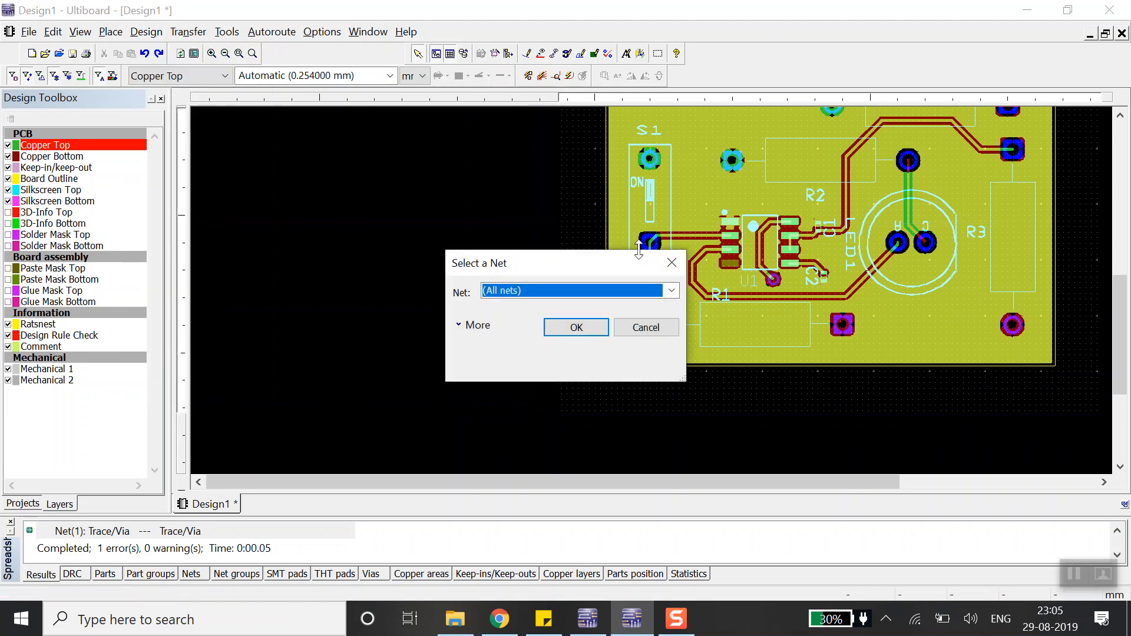
left_click(553, 333)
left_click_drag(662, 489, 895, 471)
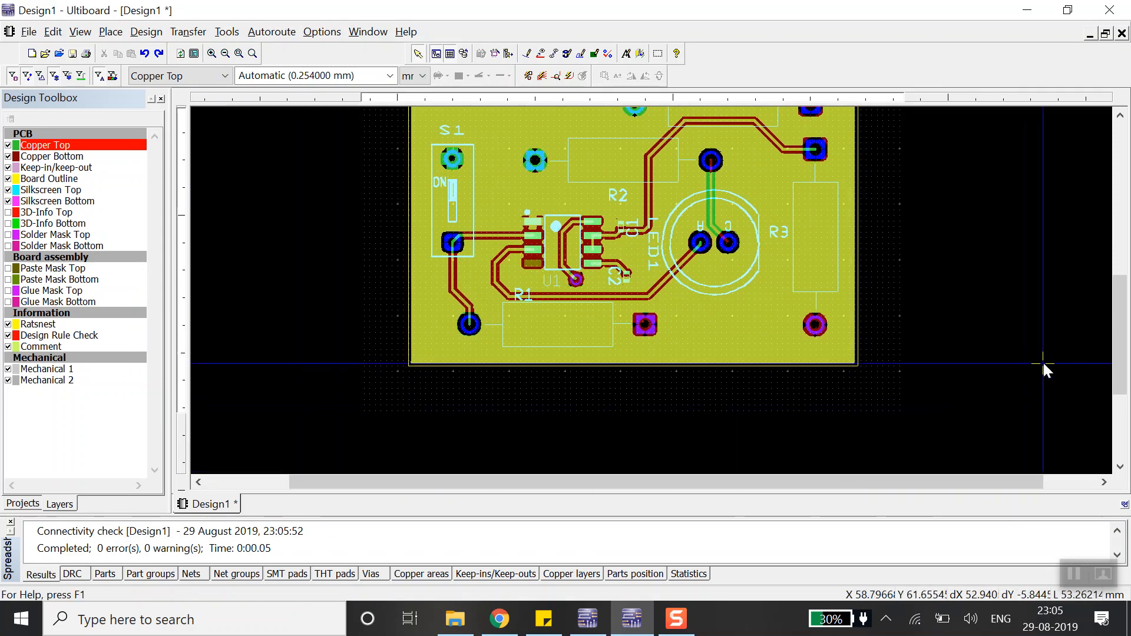
left_click_drag(1121, 346, 1113, 288)
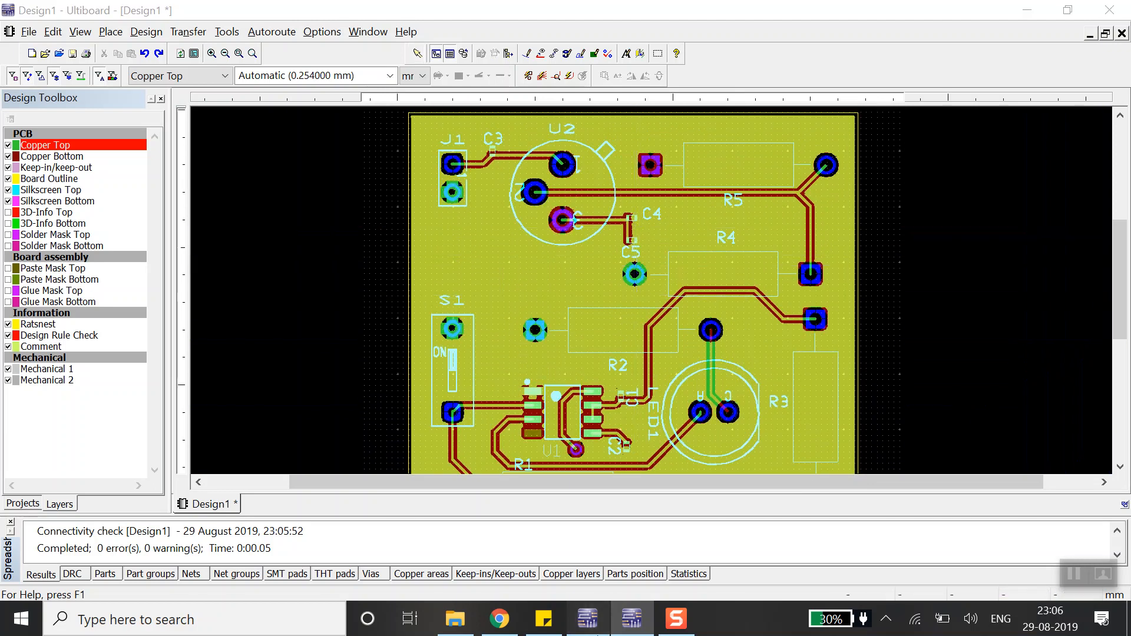
Switch to Multisim, look at the options for forward annotating to Ultiboard, and return to the Ultiboard layout
left_click(587, 619)
left_click(226, 31)
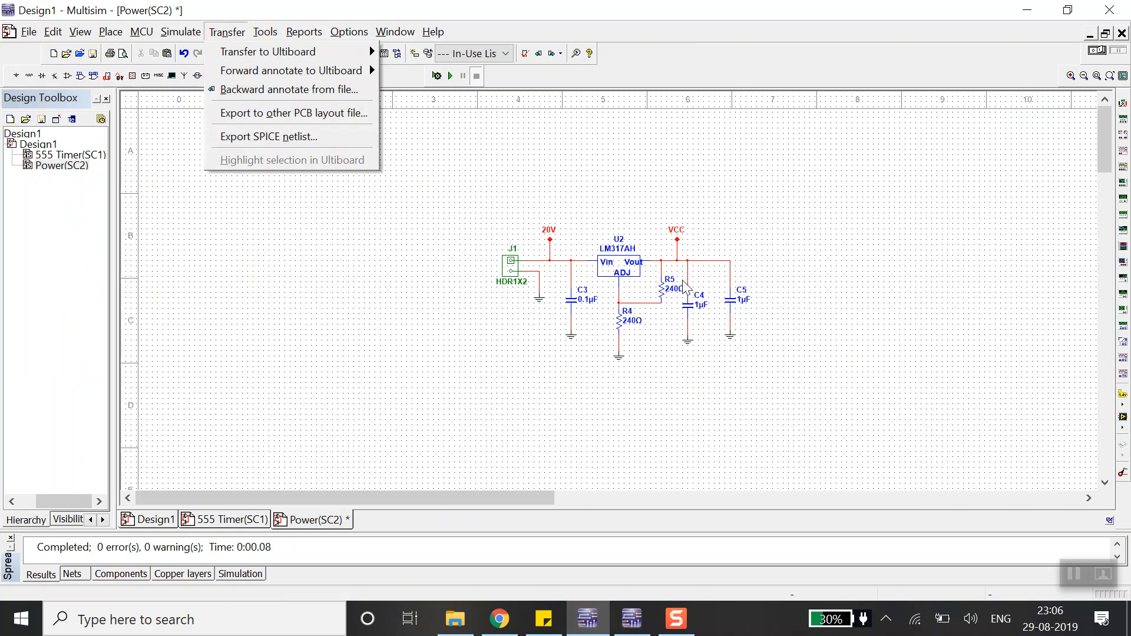
mouse_move(301, 72)
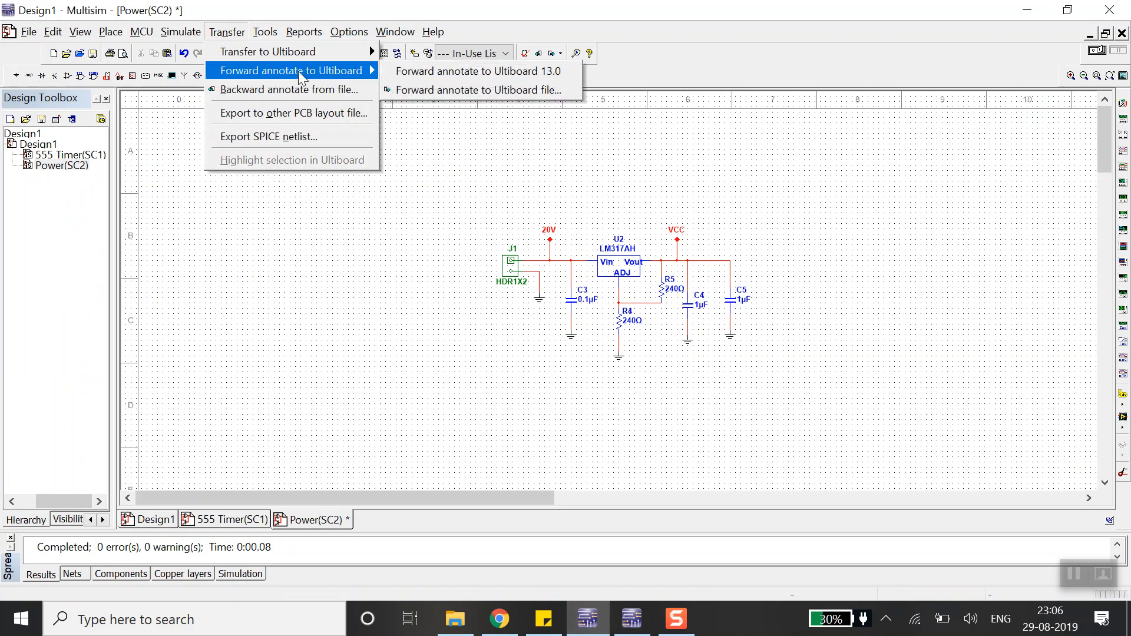
left_click(430, 79)
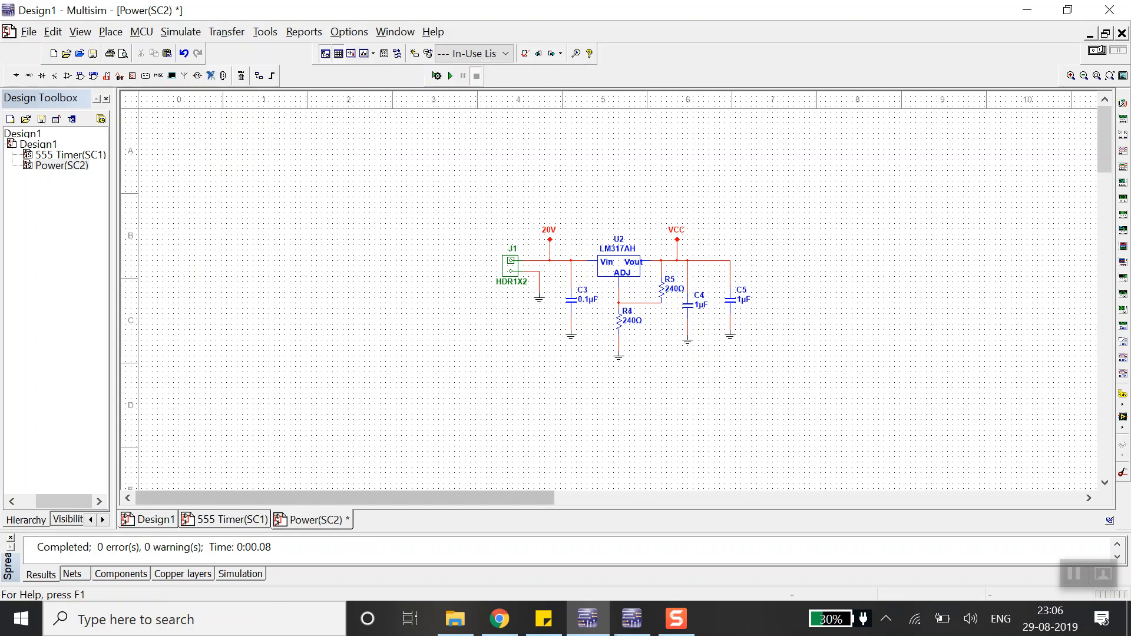
left_click(635, 620)
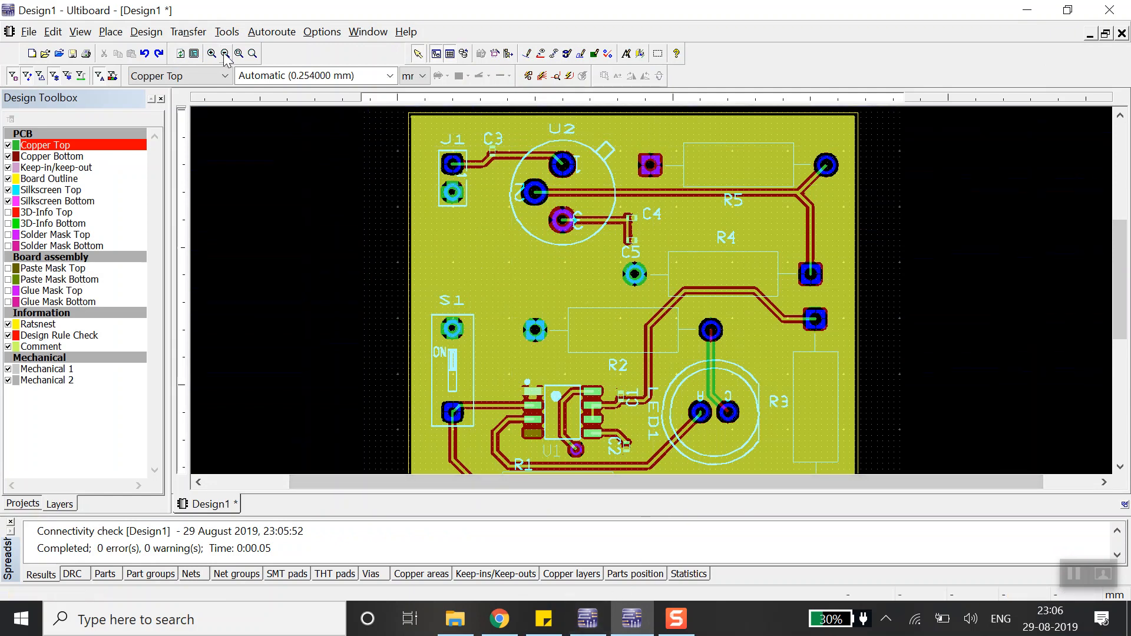
Open the export settings for Gerber RS-274X and reposition the dialog so the right part of the board stays in view
left_click(180, 54)
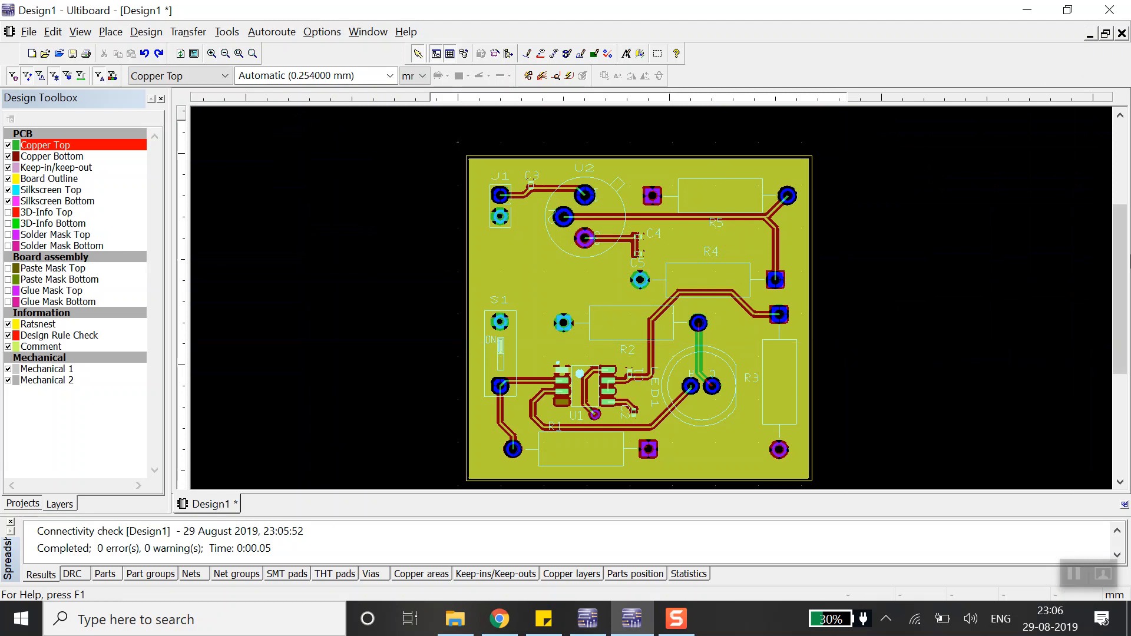
left_click_drag(1123, 261, 1124, 267)
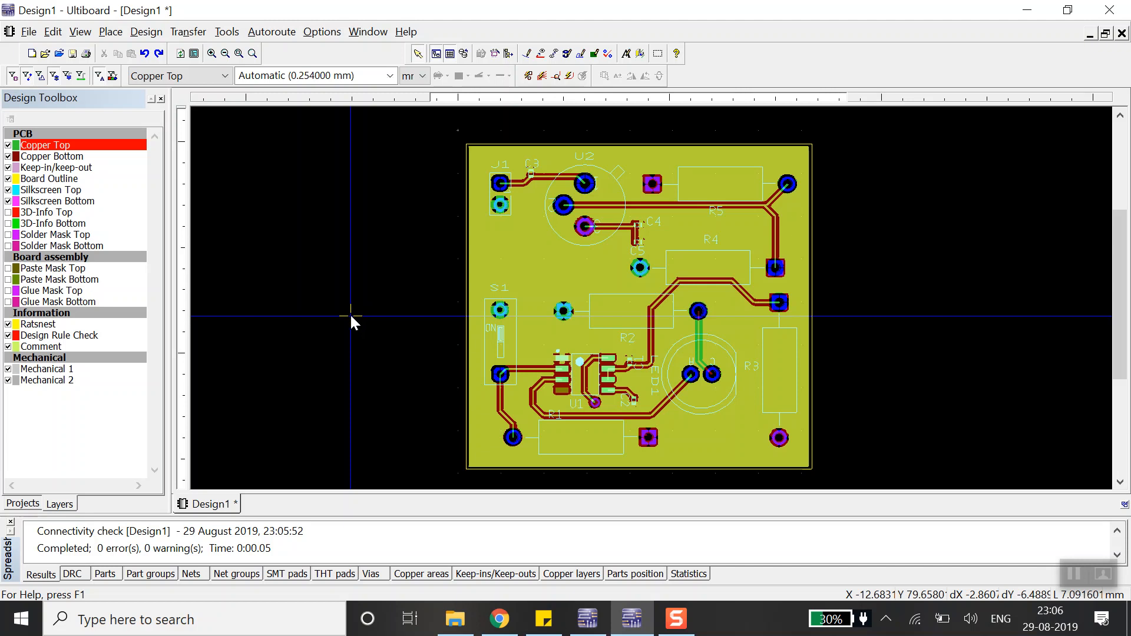
left_click(27, 32)
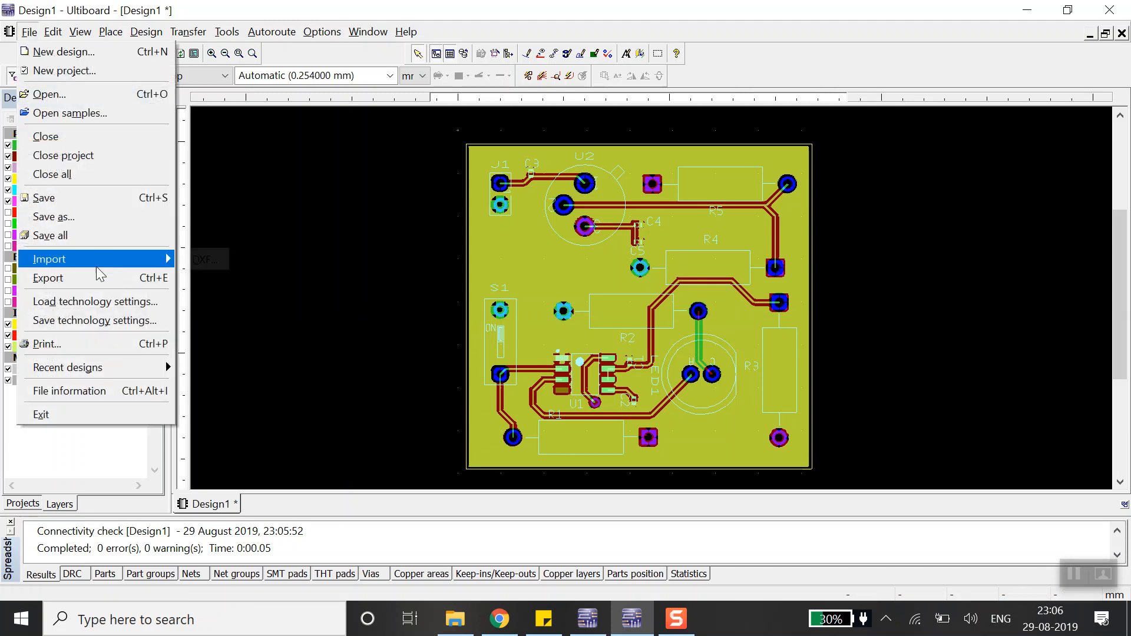
left_click(78, 278)
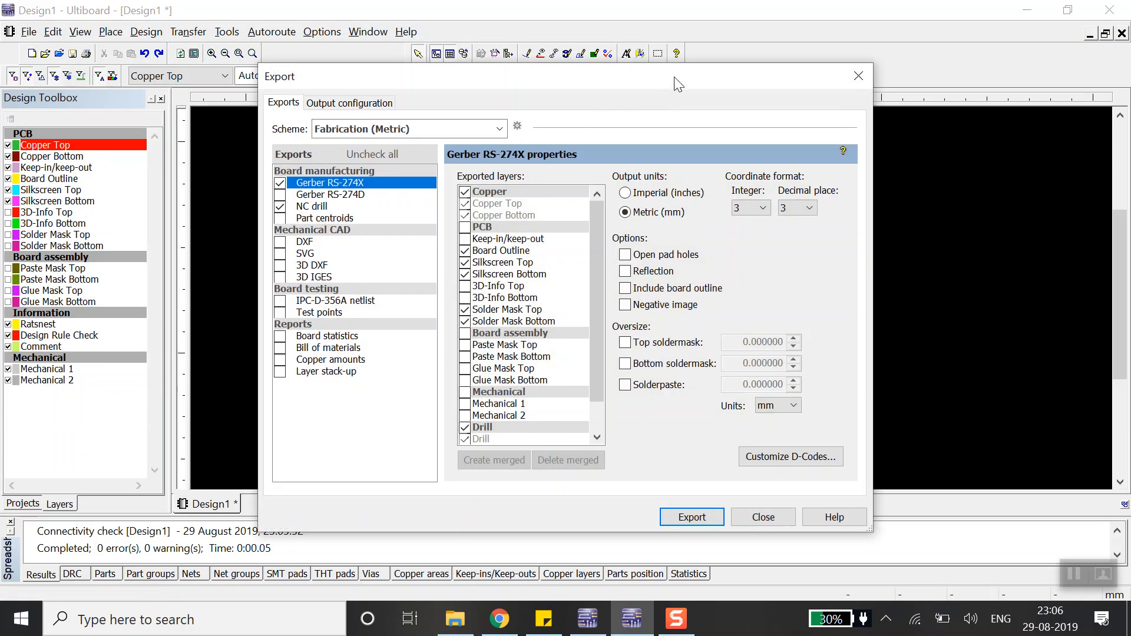
left_click_drag(597, 260, 600, 232)
left_click_drag(694, 85, 723, 58)
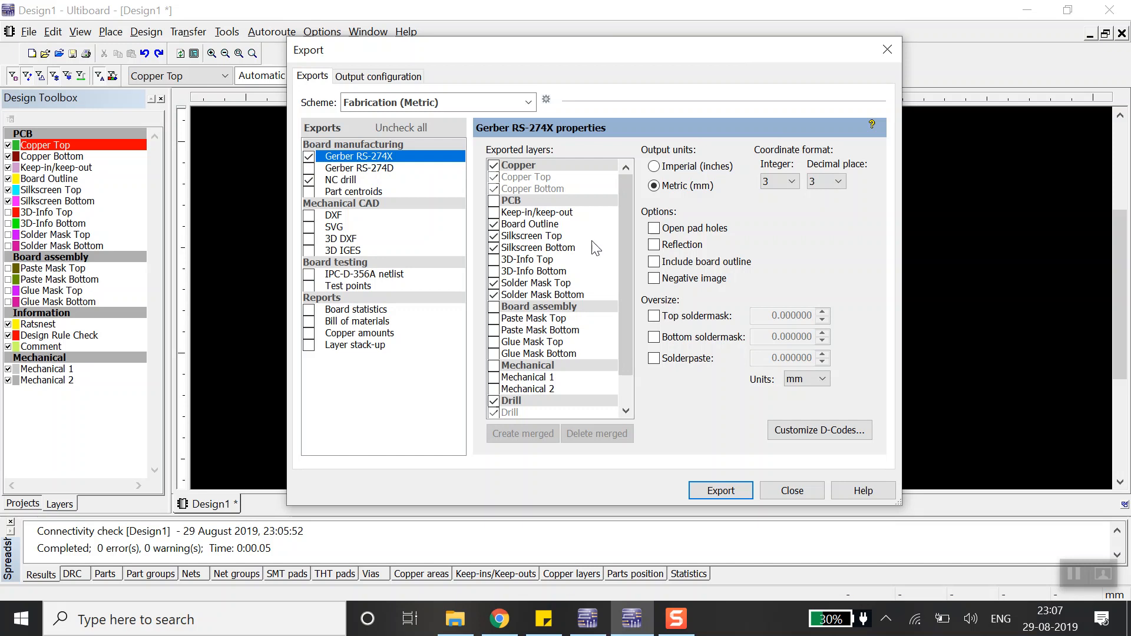
left_click_drag(713, 48, 818, 12)
left_click(600, 141)
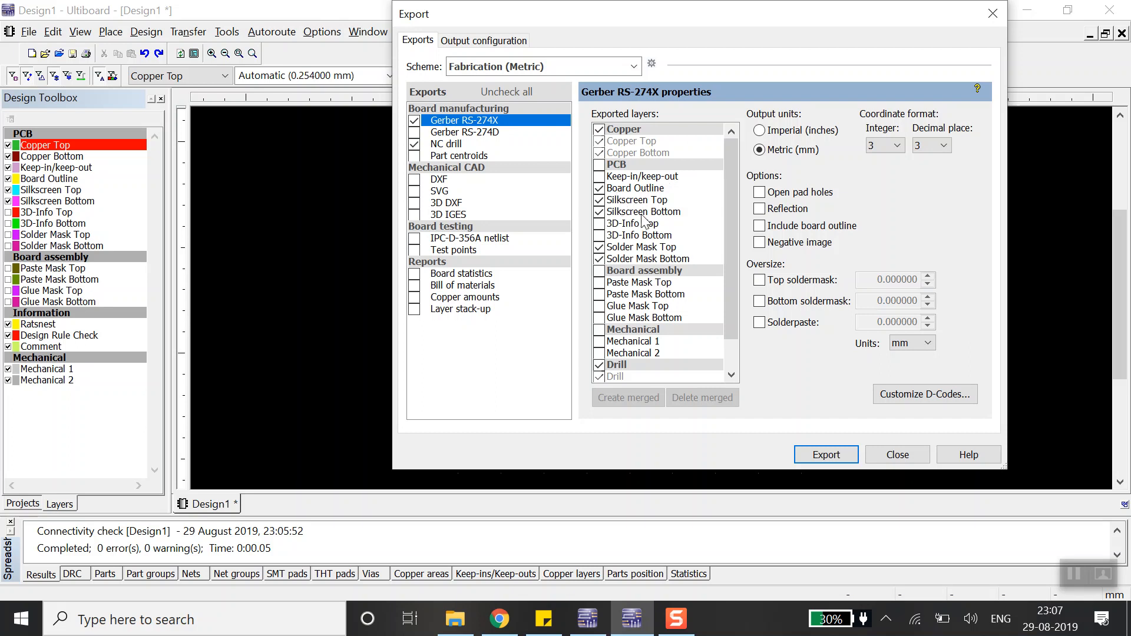
left_click_drag(831, 20, 414, 106)
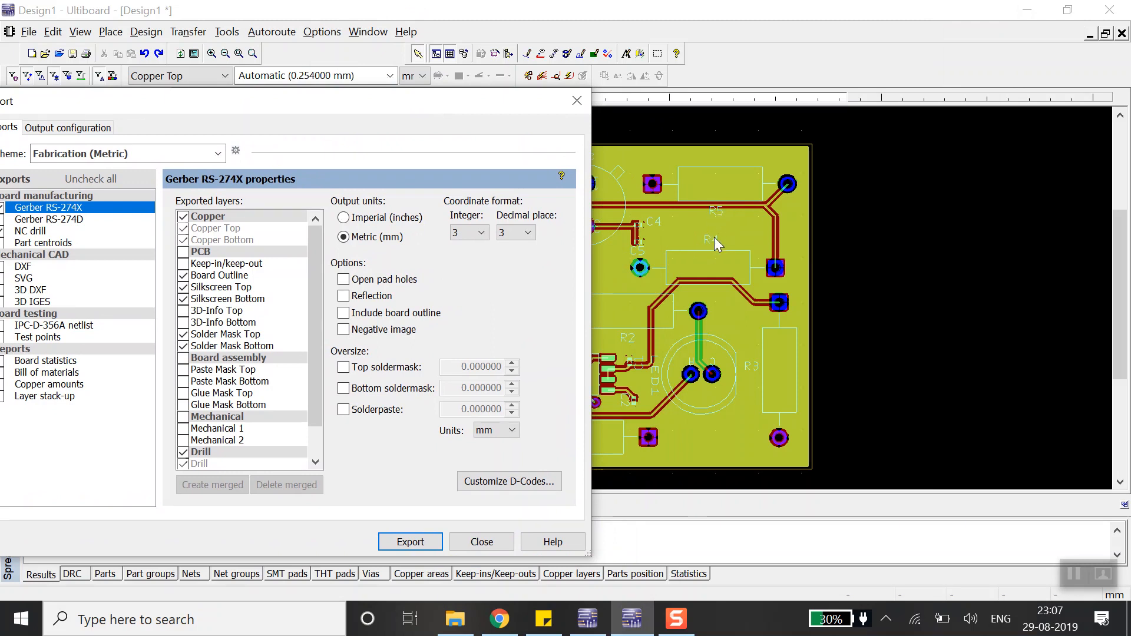
left_click_drag(396, 108, 481, 98)
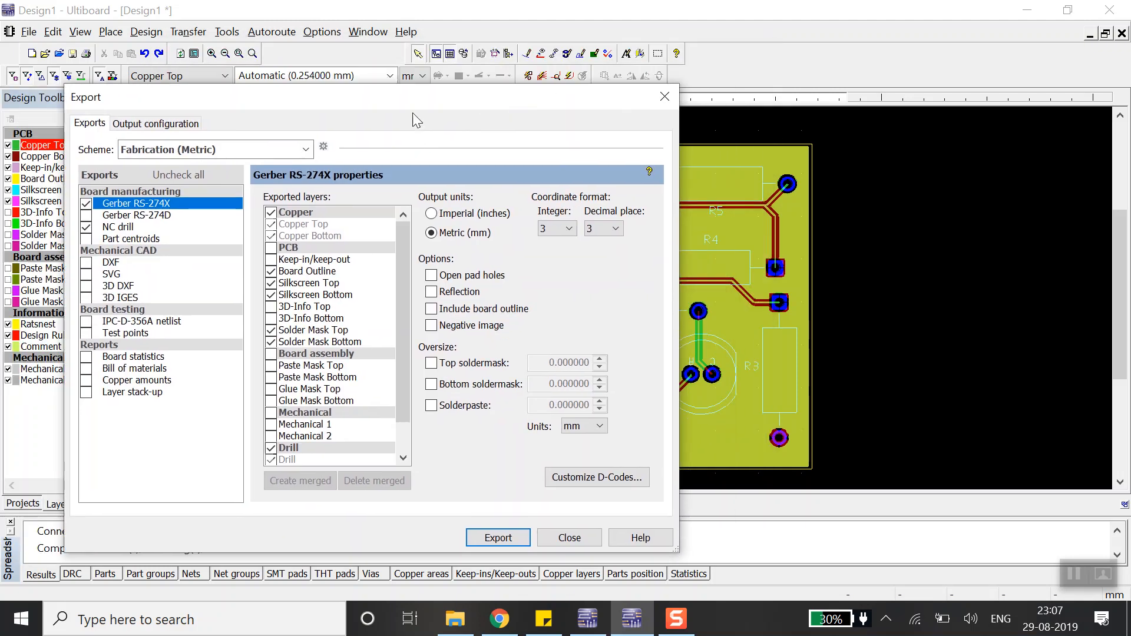
left_click_drag(408, 97, 439, 81)
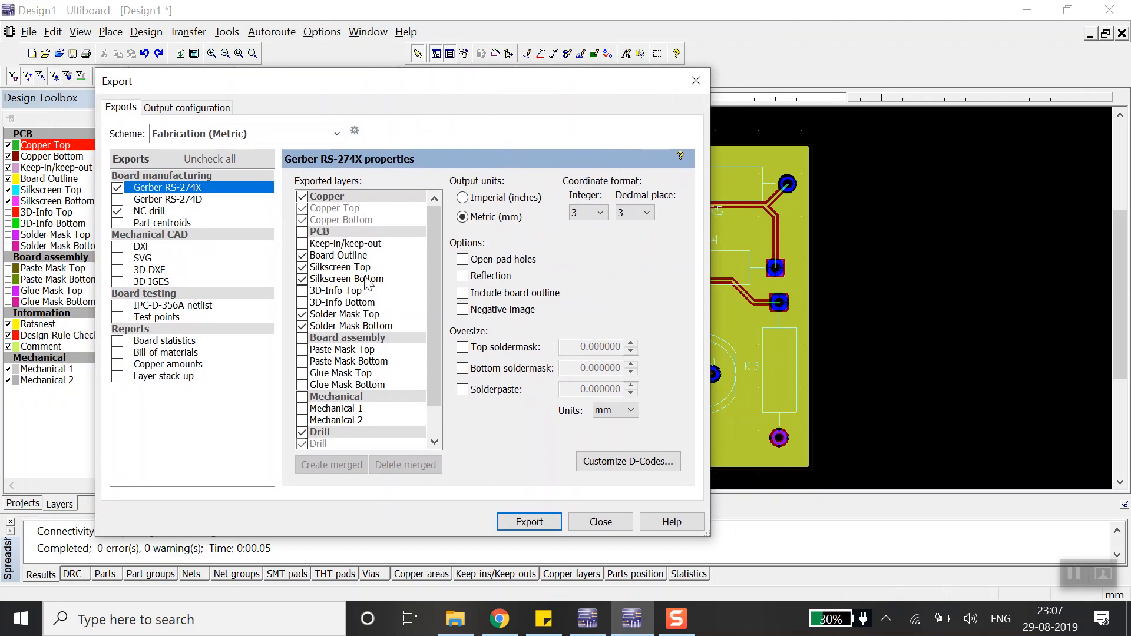
Exclude Silkscreen Bottom from the layers exported as Gerber RS-274X, keeping Silkscreen Top included
left_click(307, 269)
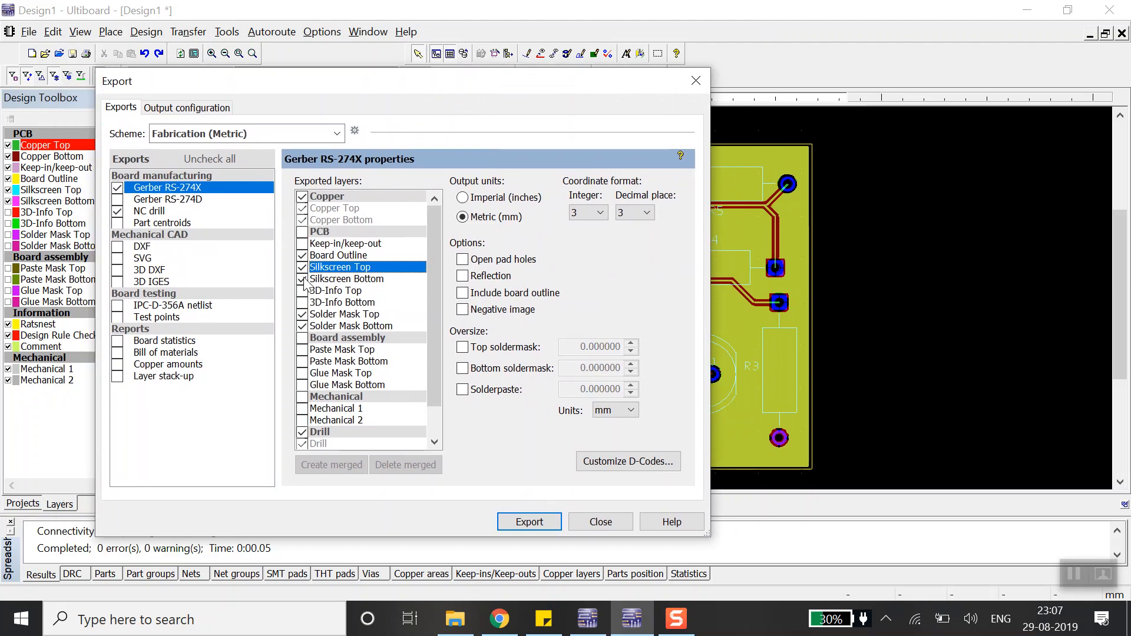
left_click(306, 282)
left_click(300, 266)
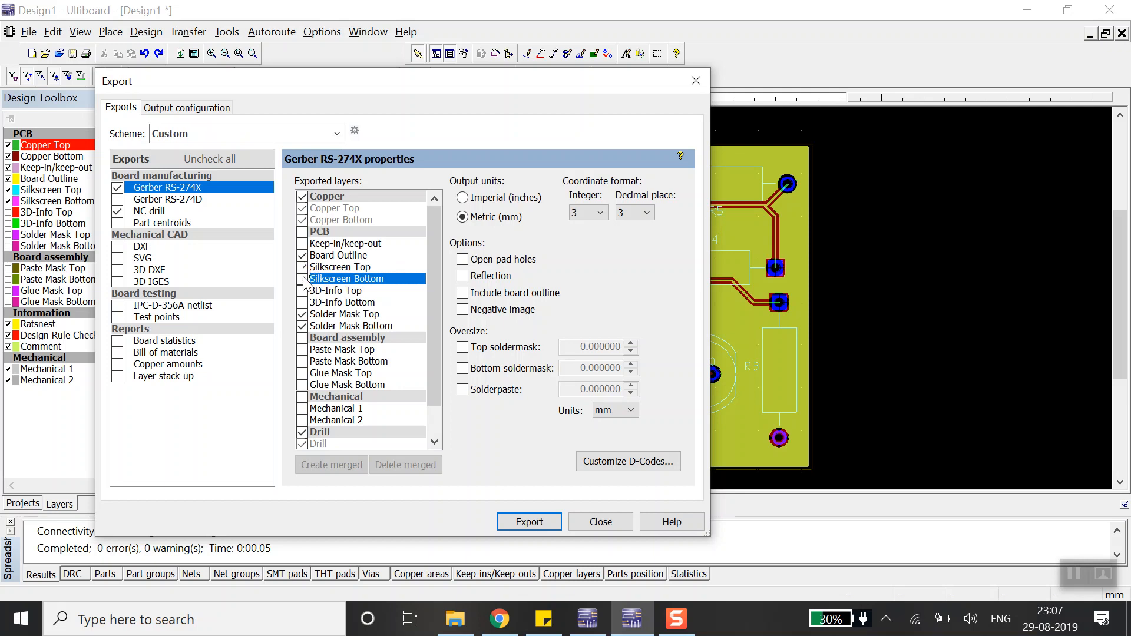
left_click(302, 268)
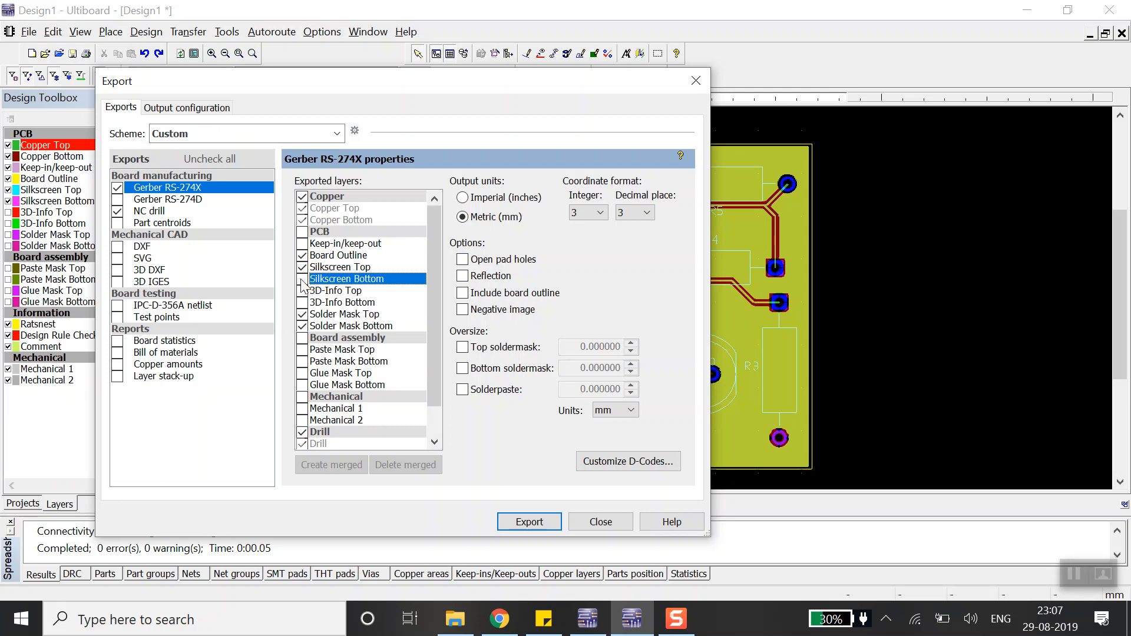
Include Silkscreen Bottom in the Gerber RS-274X layers again and export the Gerber and NC drill files
left_click(303, 280)
left_click(527, 522)
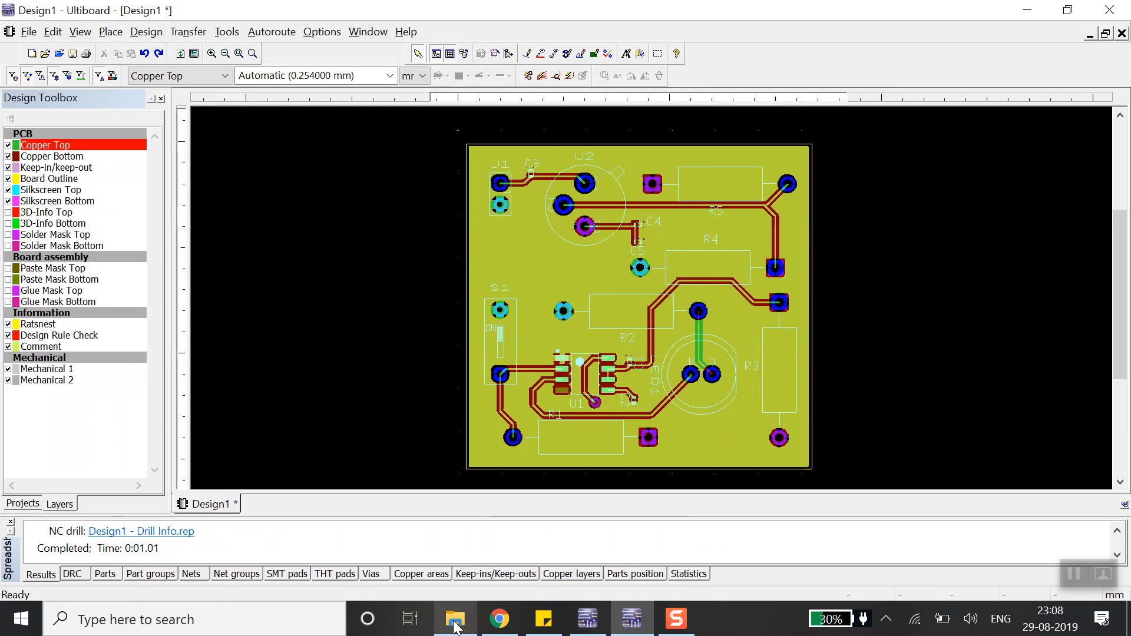
Check the exported fabrication files in the Ultiboard Exports folder in File Explorer, and return to the Ultiboard layout
mouse_move(457, 625)
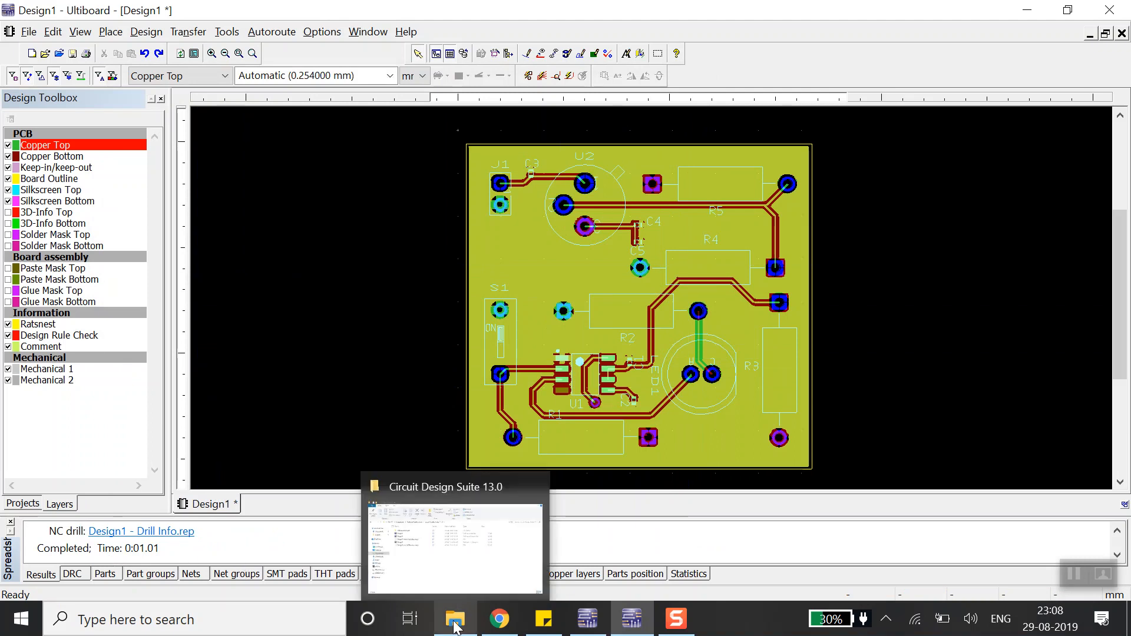
left_click(455, 626)
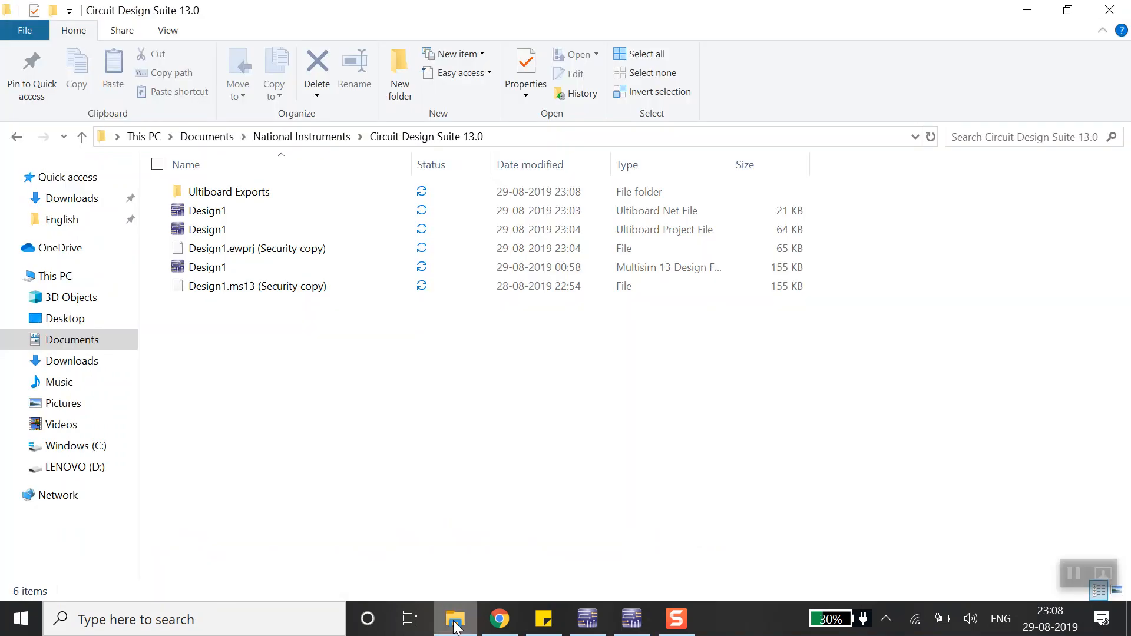
left_click(218, 198)
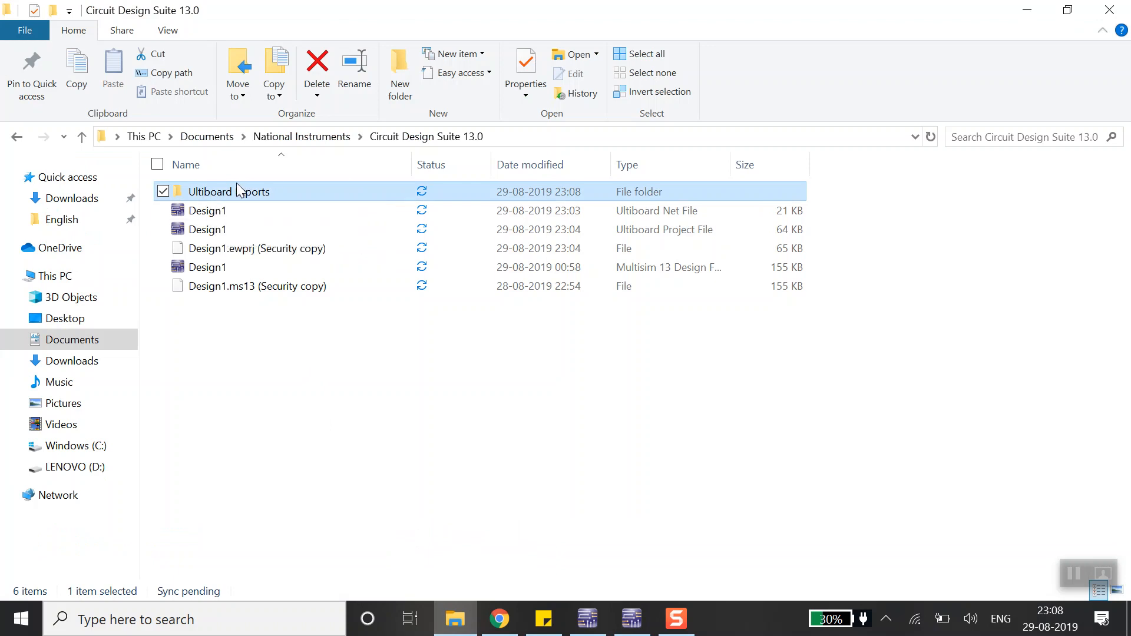
double_click(220, 192)
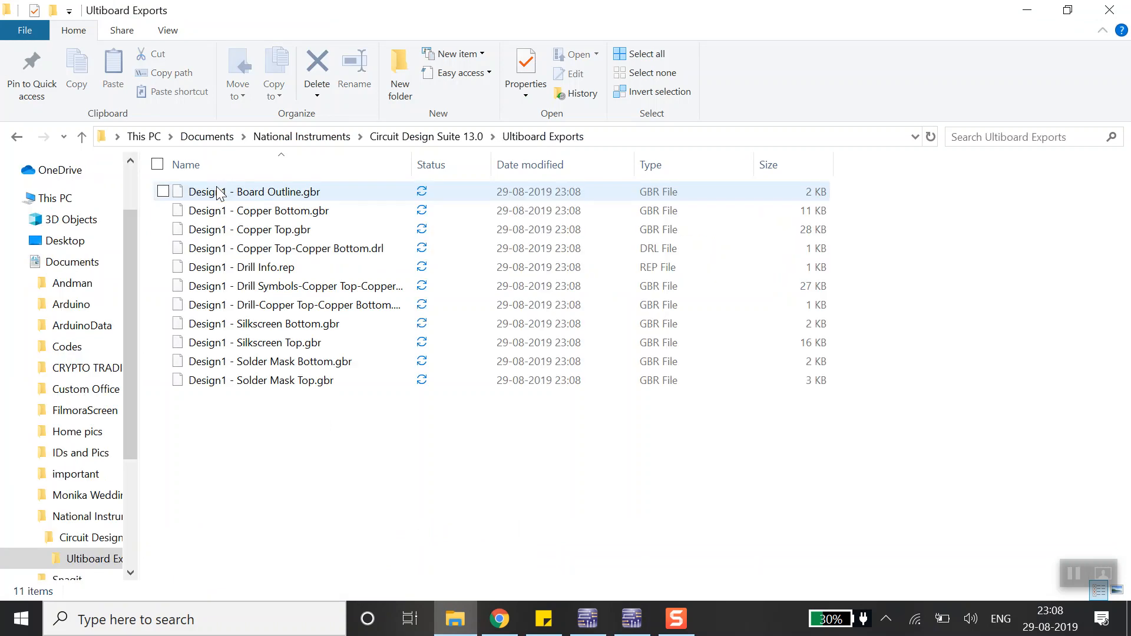
left_click(17, 262)
left_click(524, 505)
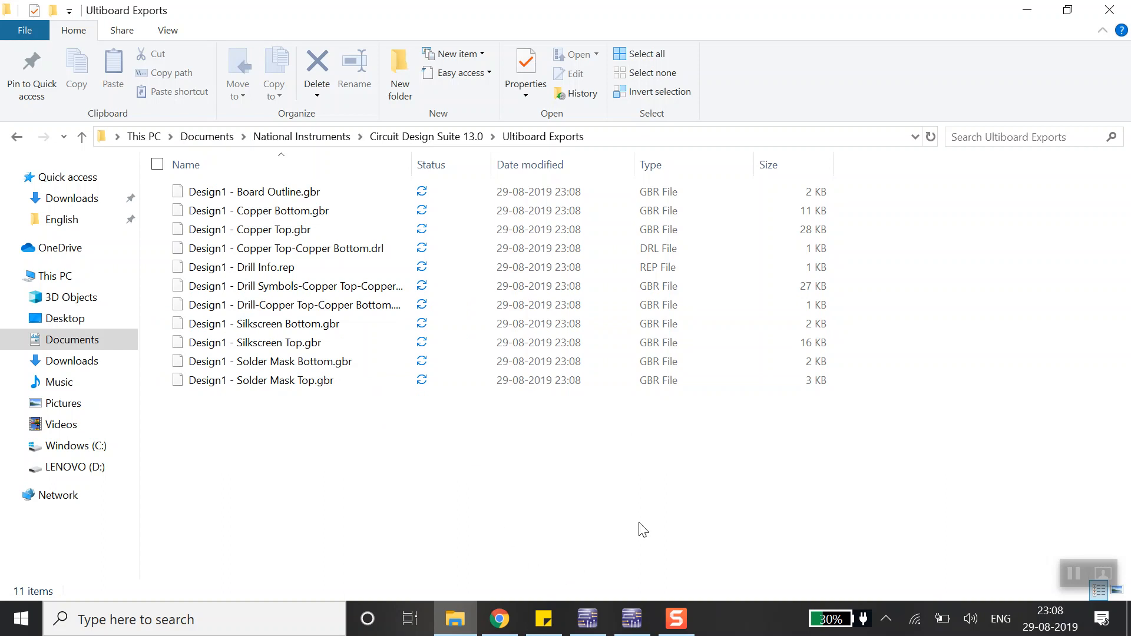
left_click(592, 621)
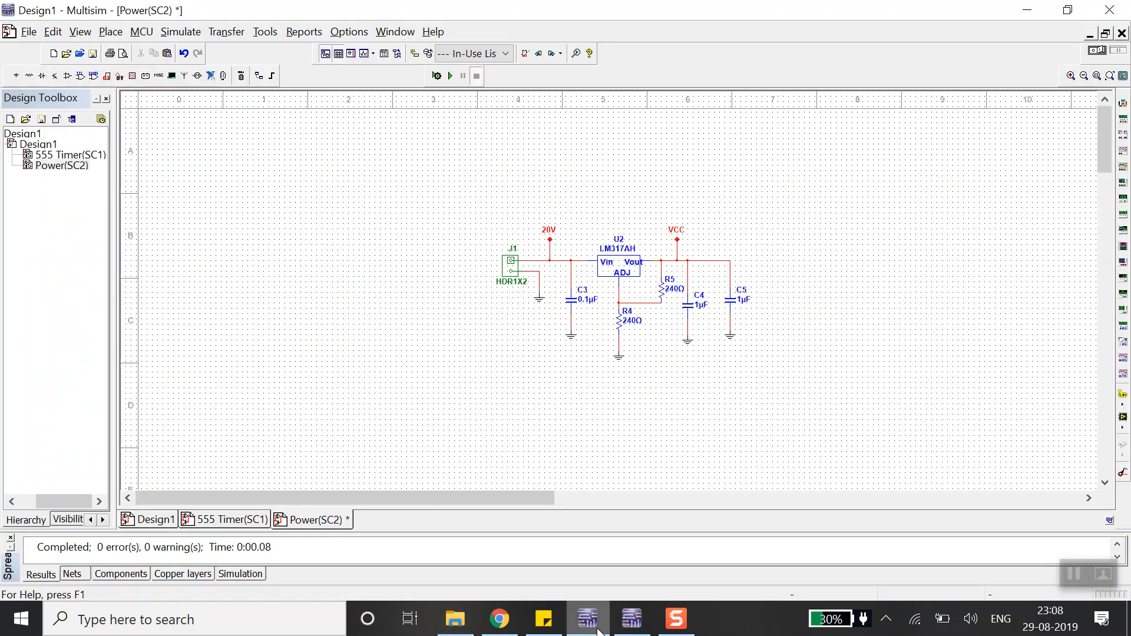
left_click(628, 623)
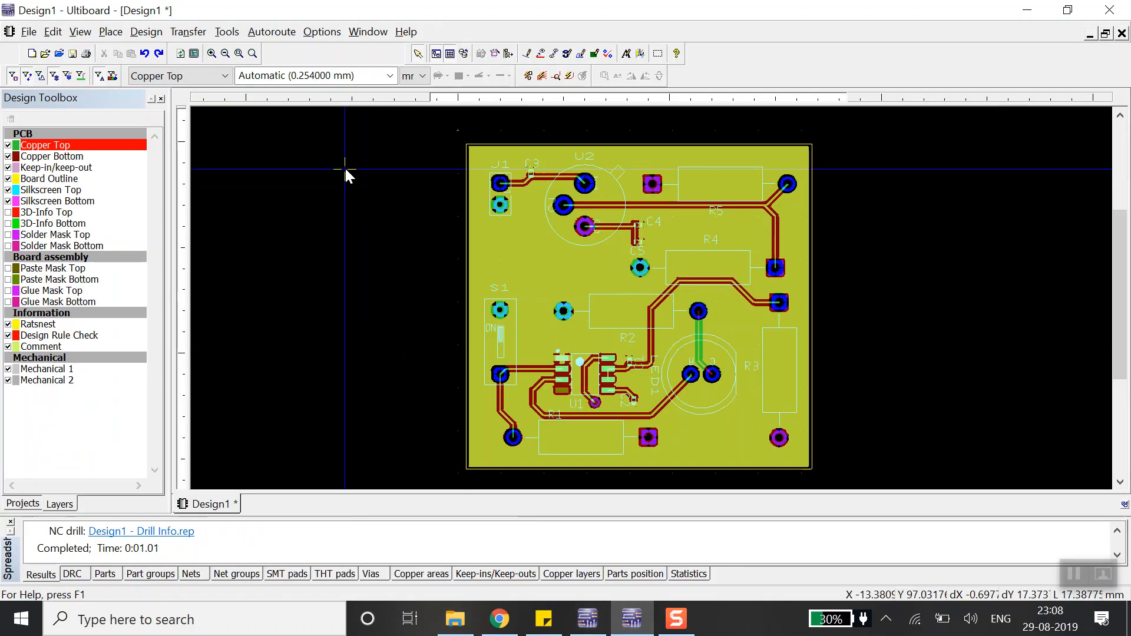